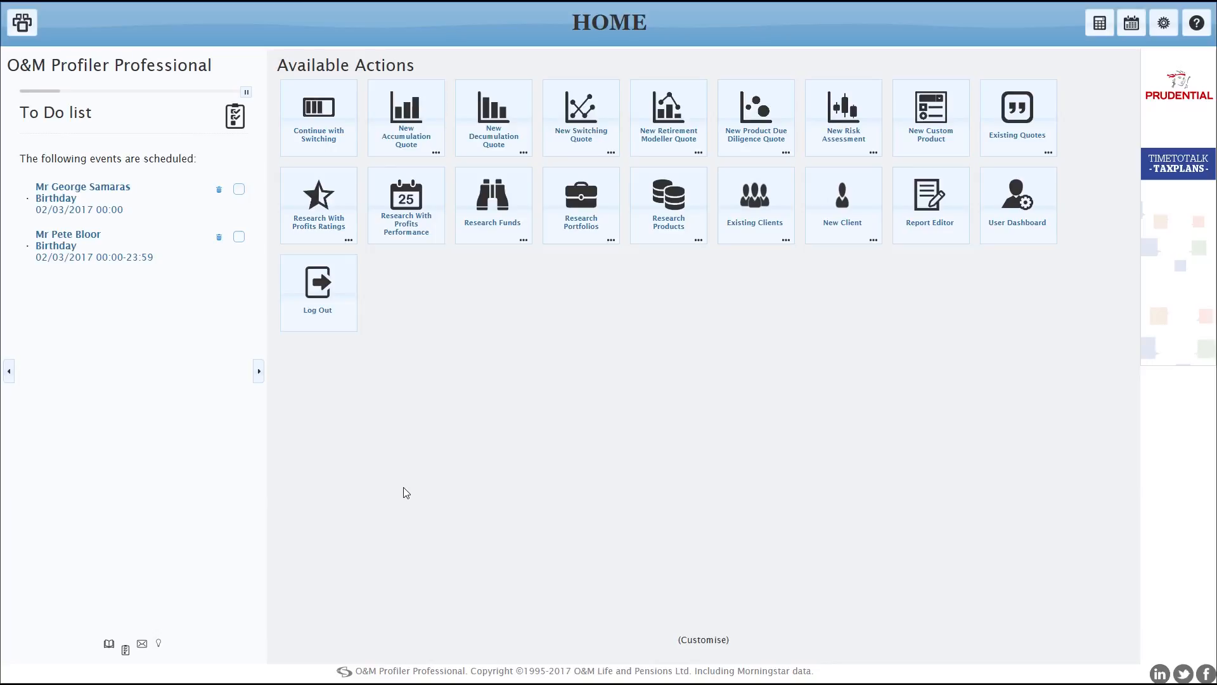
# - Open the recent switching quote "Client F - Pension Switching - 17/02/2017 09:05" and go to its current plans
pyautogui.click(611, 153)
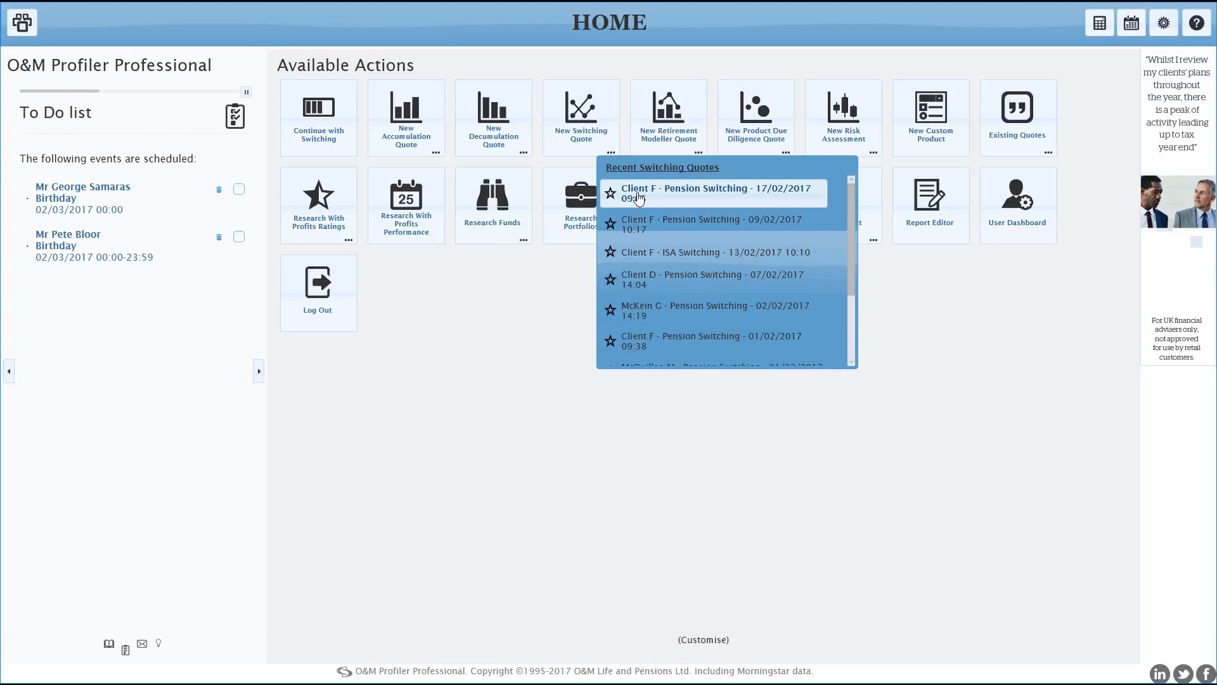
pyautogui.click(639, 199)
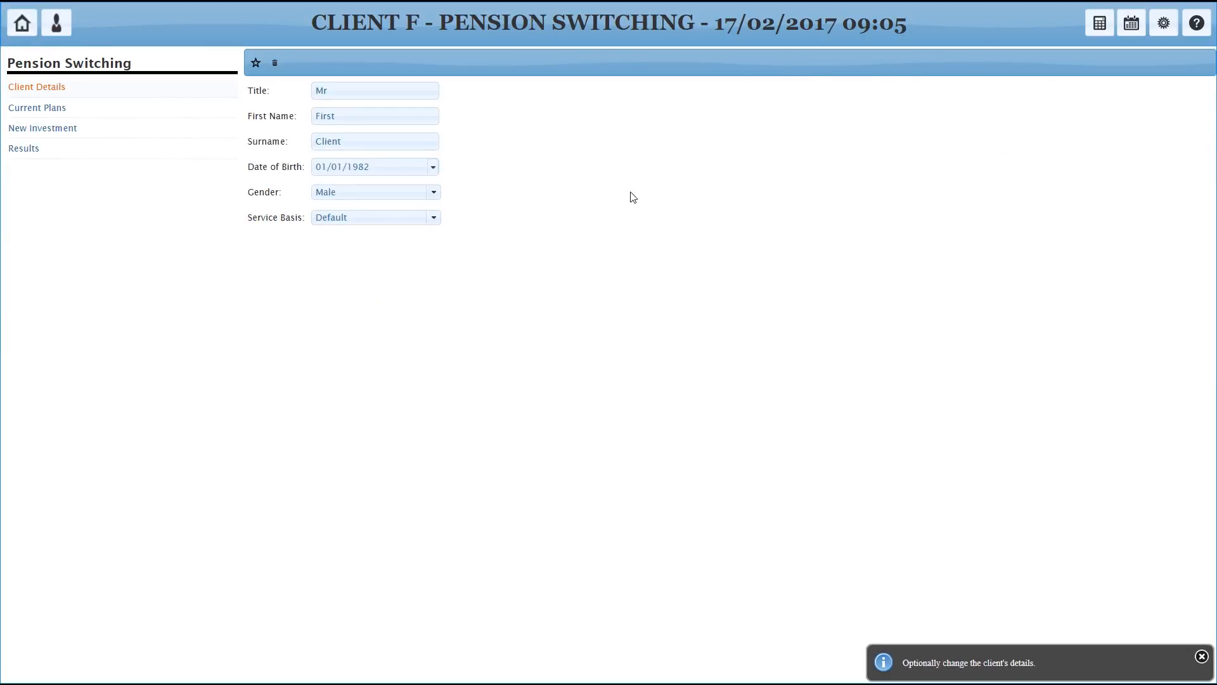
pyautogui.click(54, 109)
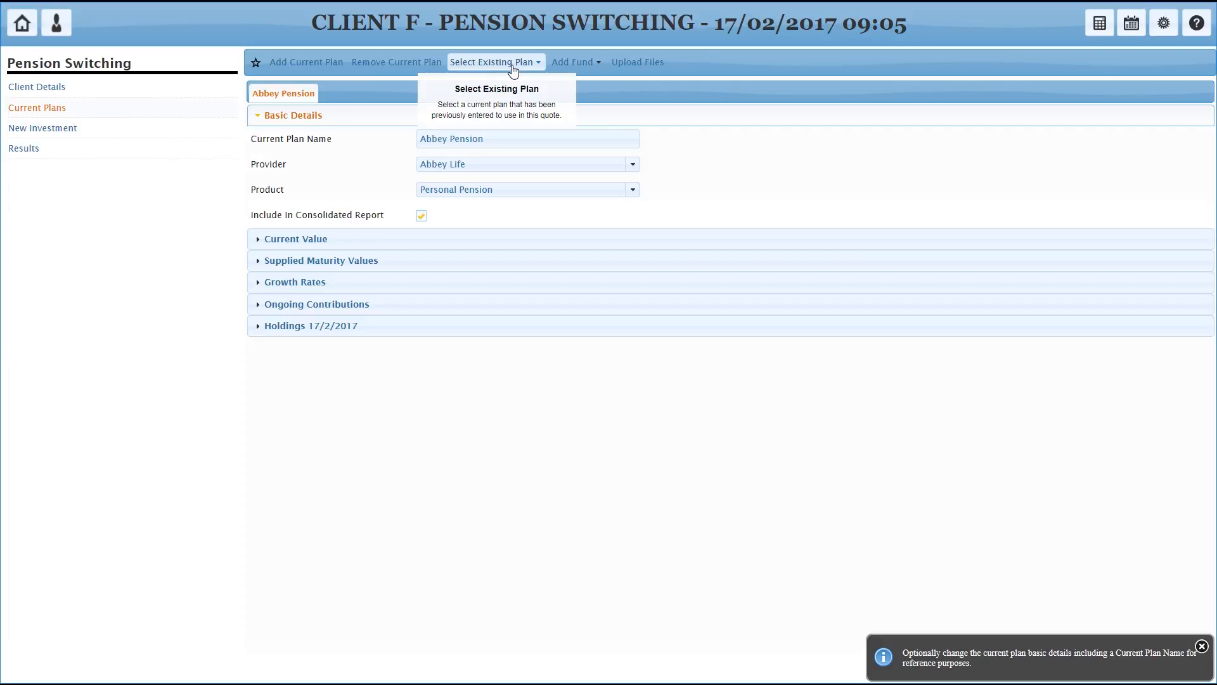
# - Add a current plan named "Clerical Medical Pension" with Clerical Medical as the provider
pyautogui.click(314, 63)
pyautogui.moveTo(523, 135); pyautogui.dragTo(407, 136)
pyautogui.write('C')
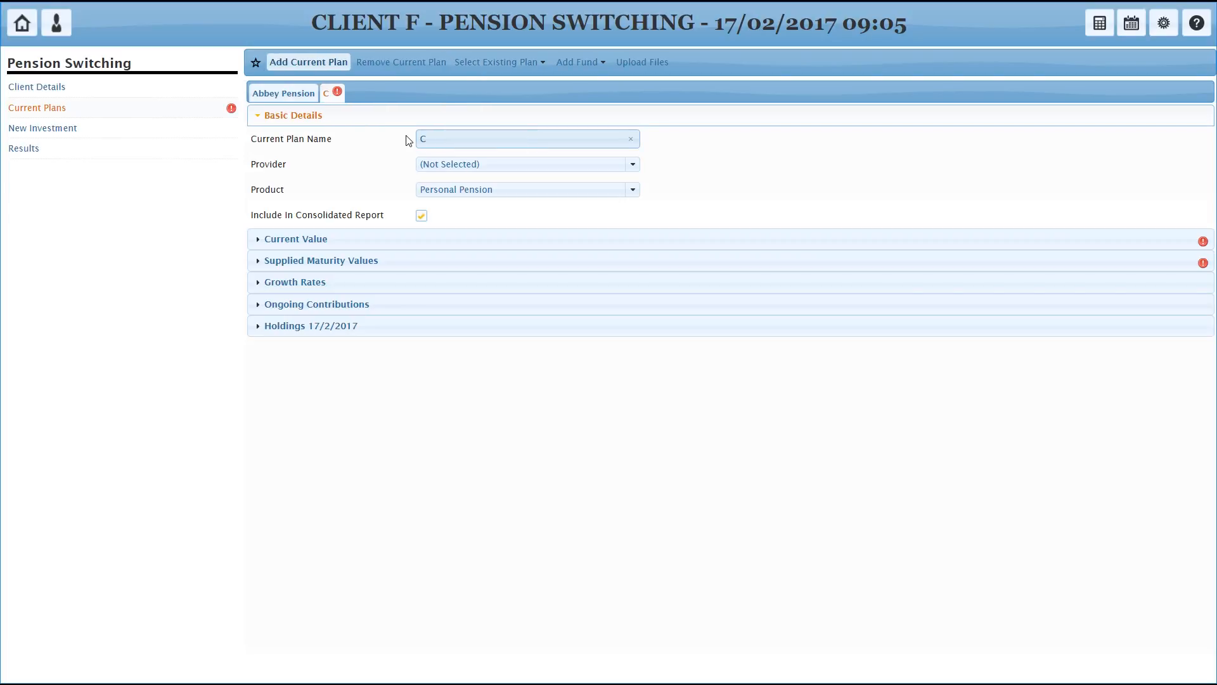
pyautogui.write('lerical Med')
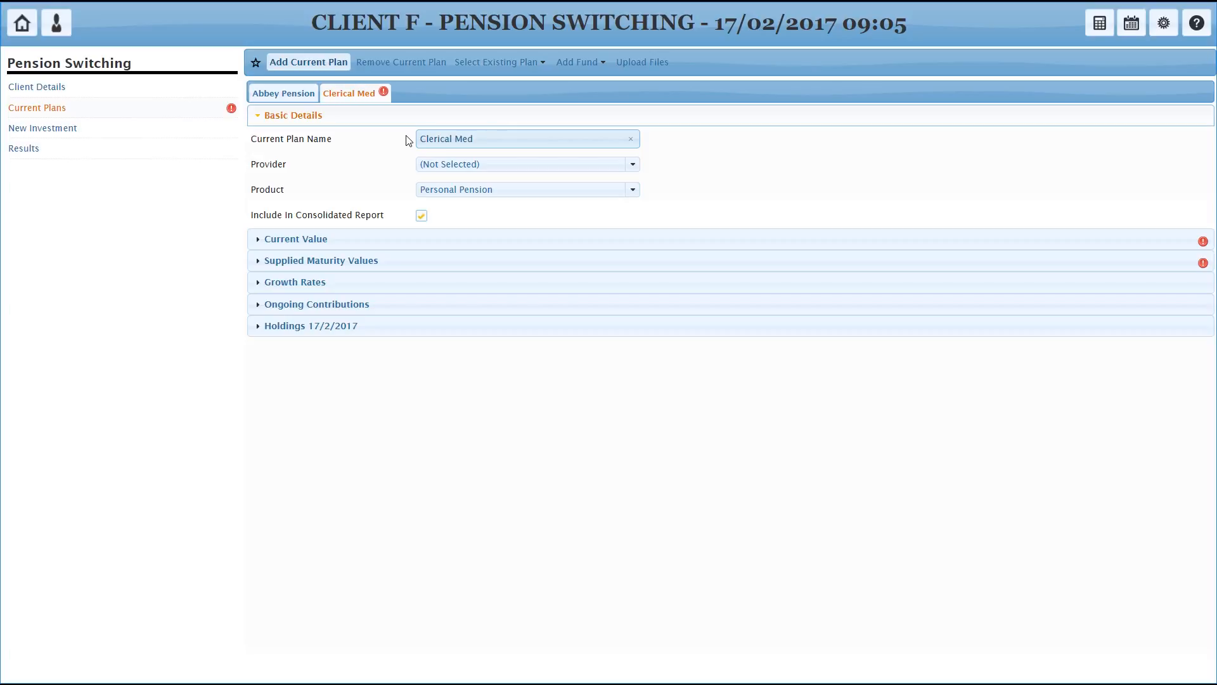
pyautogui.write('ical Pension')
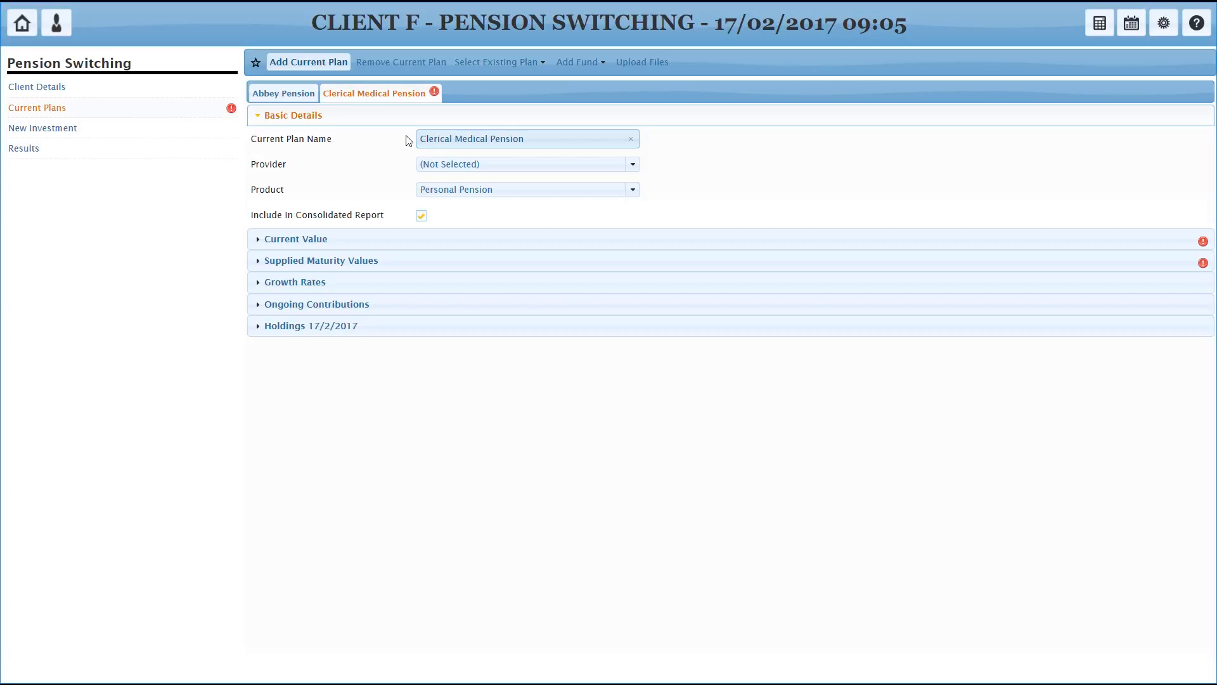
pyautogui.click(632, 164)
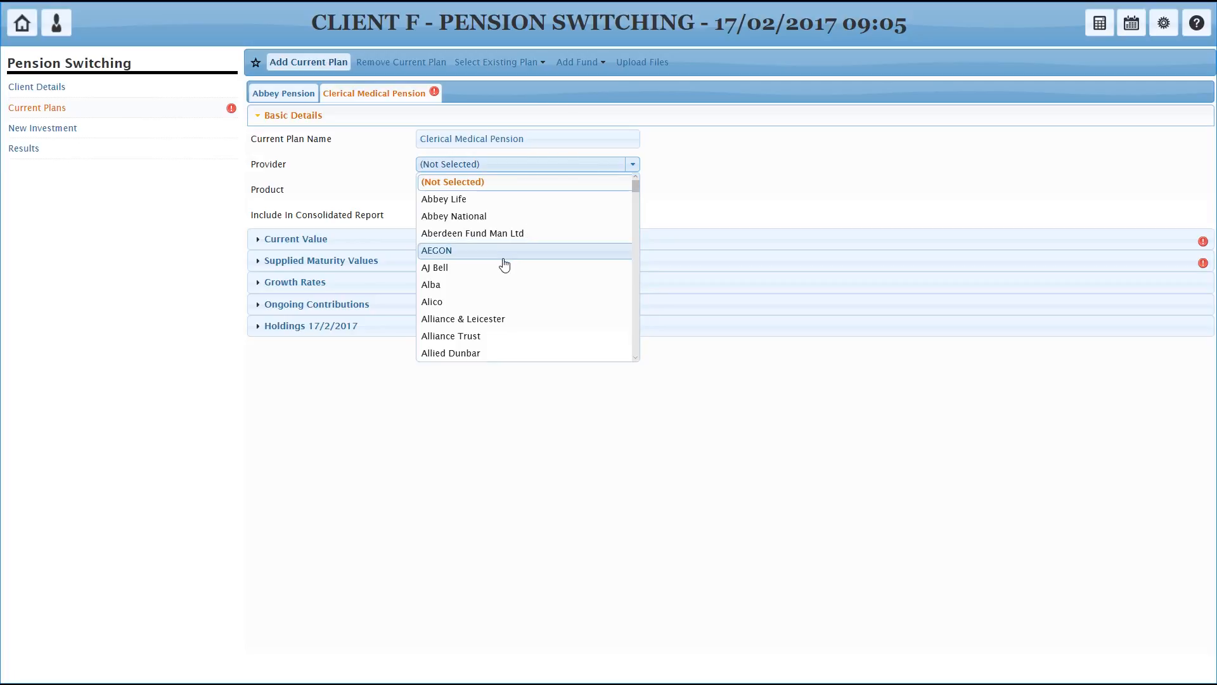
pyautogui.scroll(-7, 501, 264)
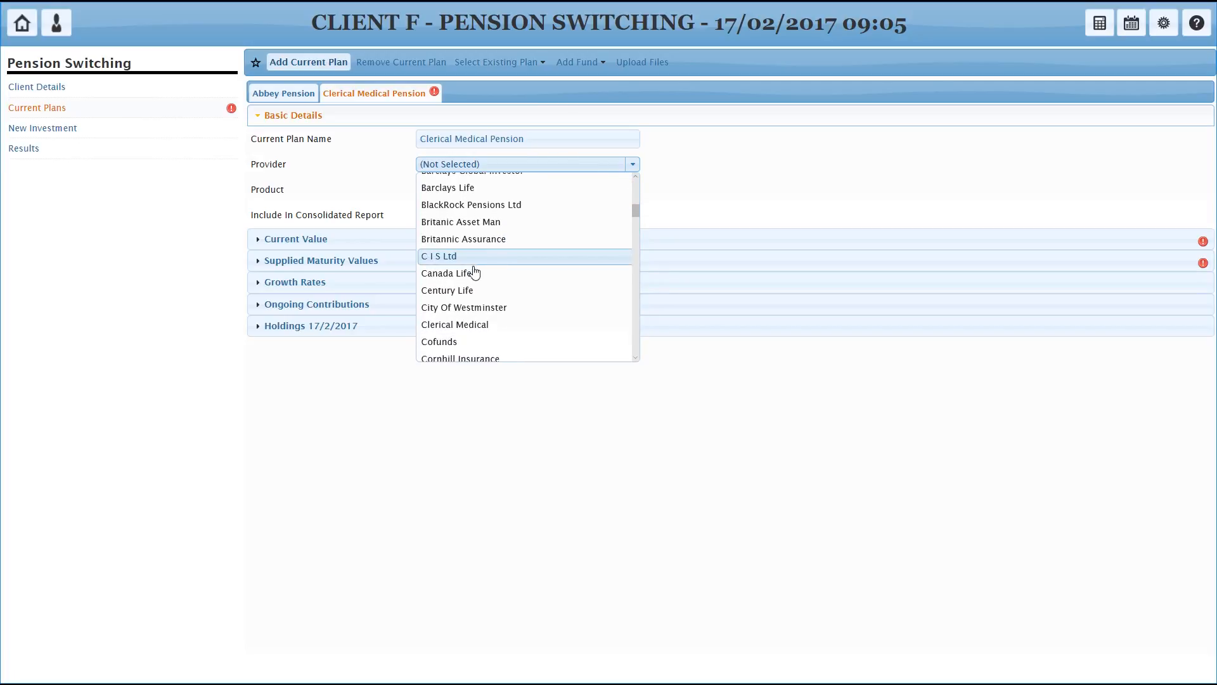
pyautogui.click(467, 324)
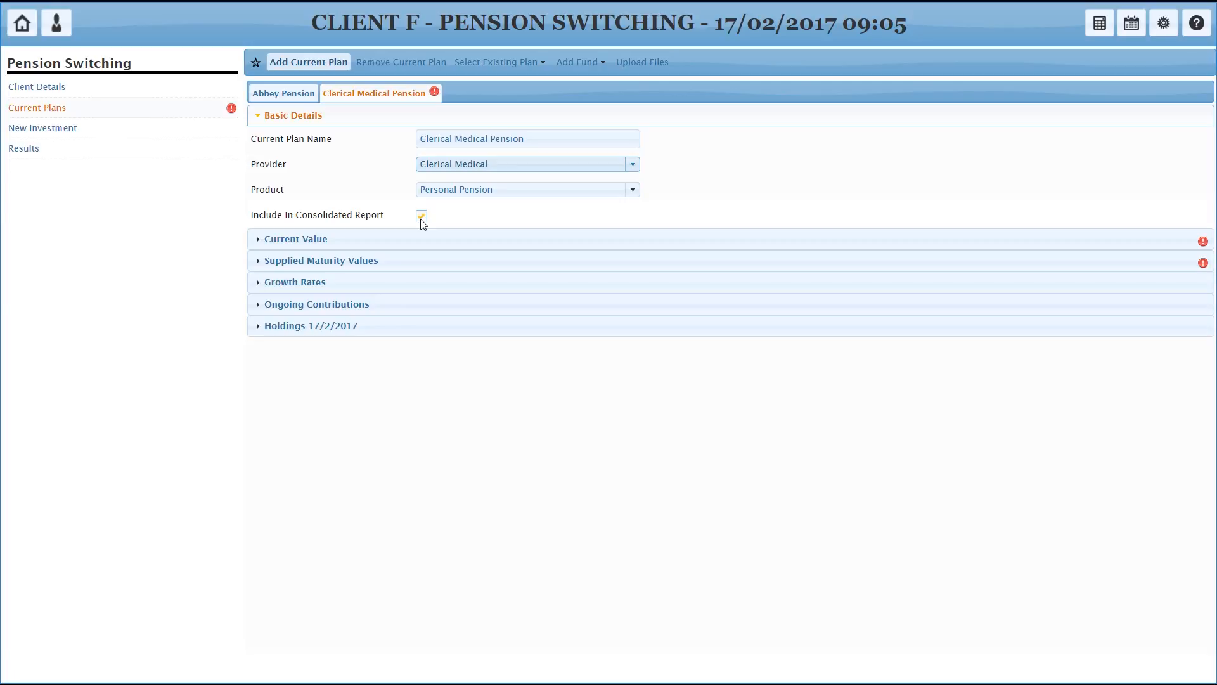
# - Set the Clerical Medical plan's current value to £100,000 and fill in its transfer value
pyautogui.click(385, 240)
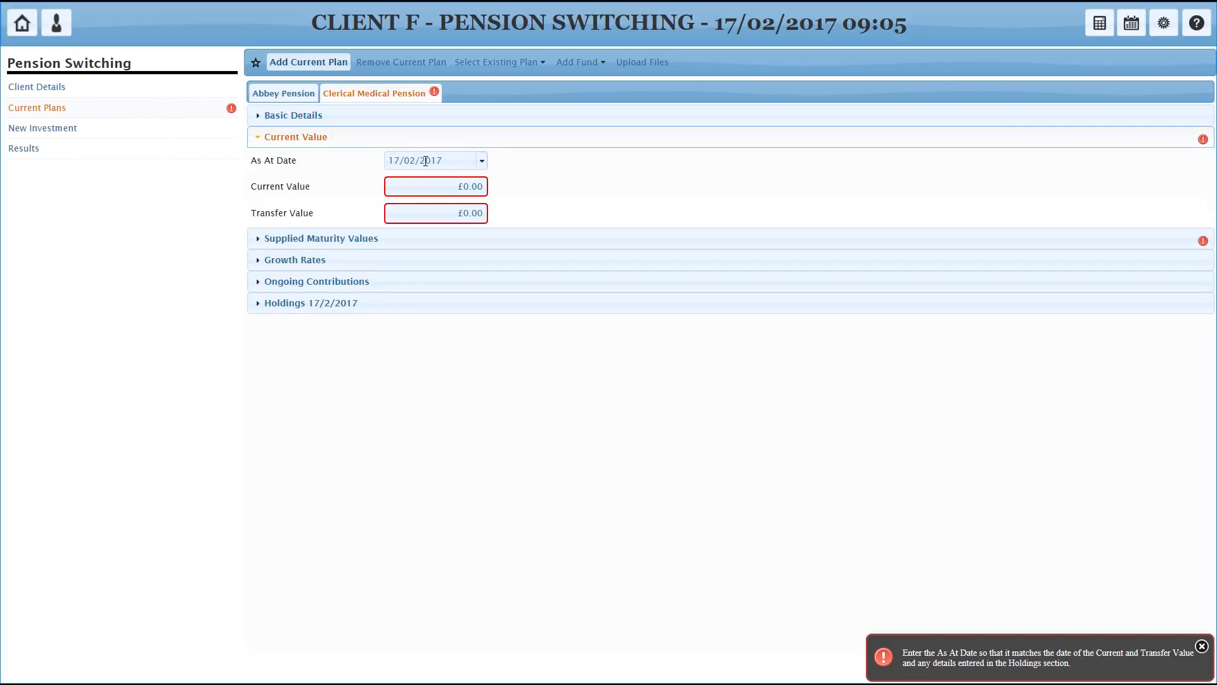
pyautogui.click(443, 186)
pyautogui.write('10000')
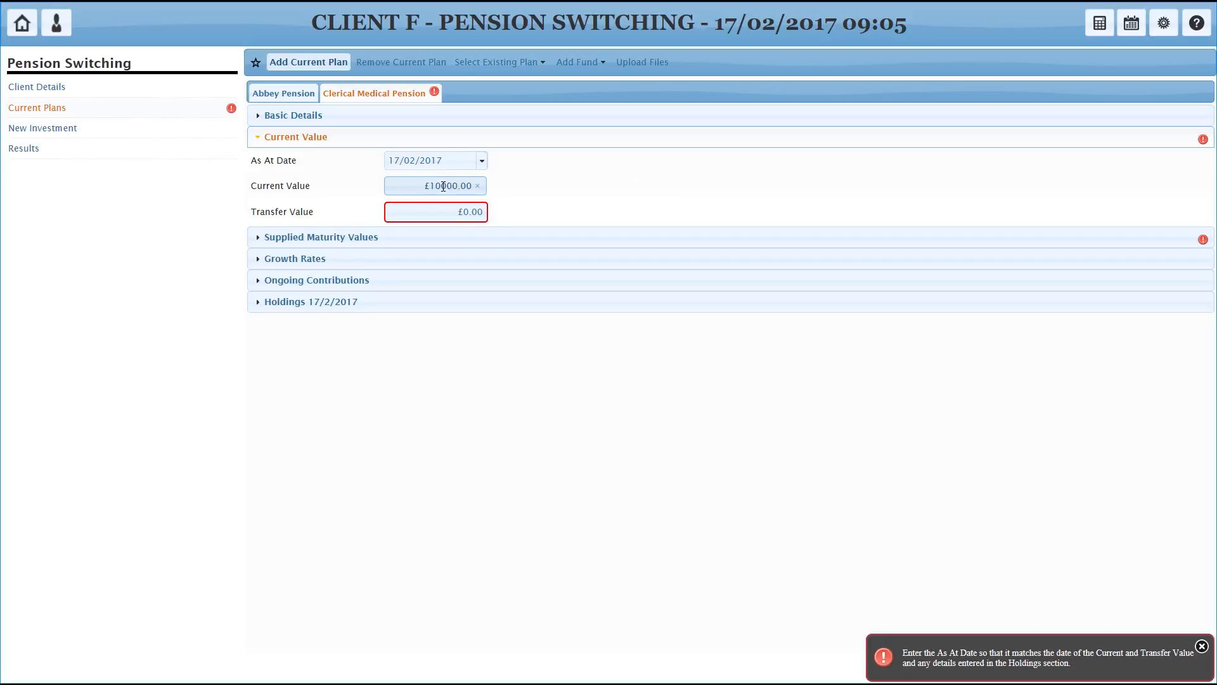
pyautogui.click(432, 214)
# - Set the retirement age to 65 in the plan's supplied maturity values
pyautogui.click(307, 238)
pyautogui.click(430, 235)
pyautogui.doubleClick(430, 235)
pyautogui.write('65')
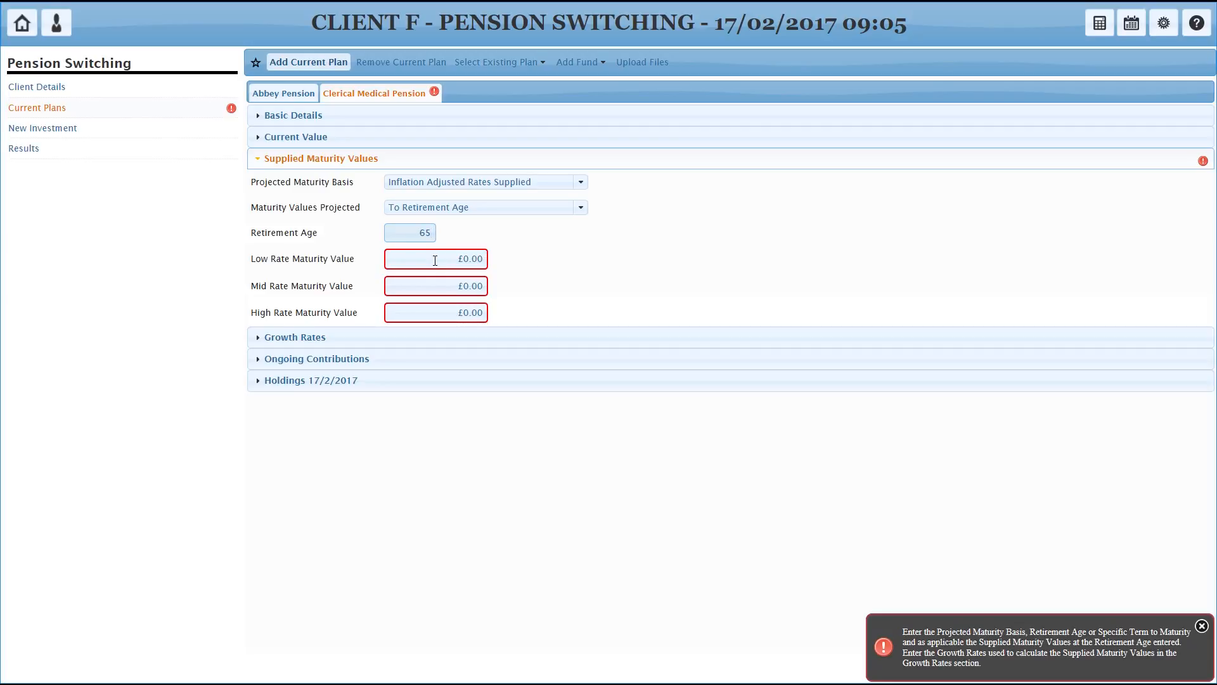
# - Set the low, mid and high rate maturity values to £52,000, £125,000 and £298,000
pyautogui.click(435, 260)
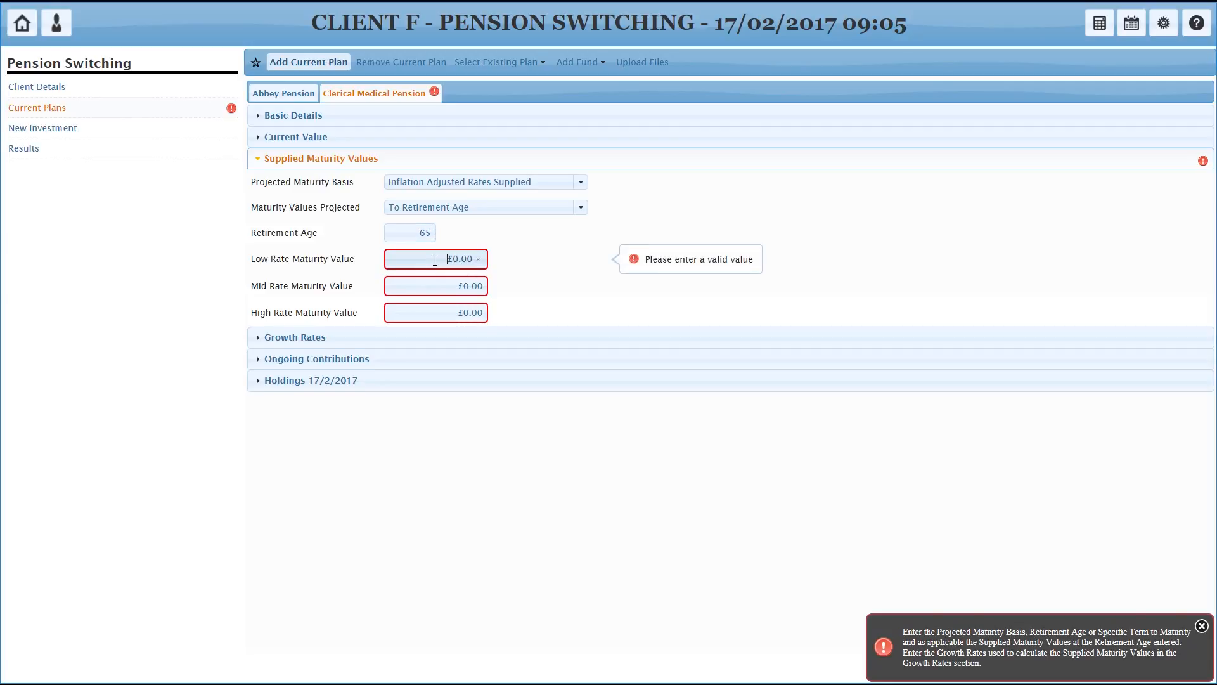
pyautogui.write('52000')
pyautogui.press('Tab')
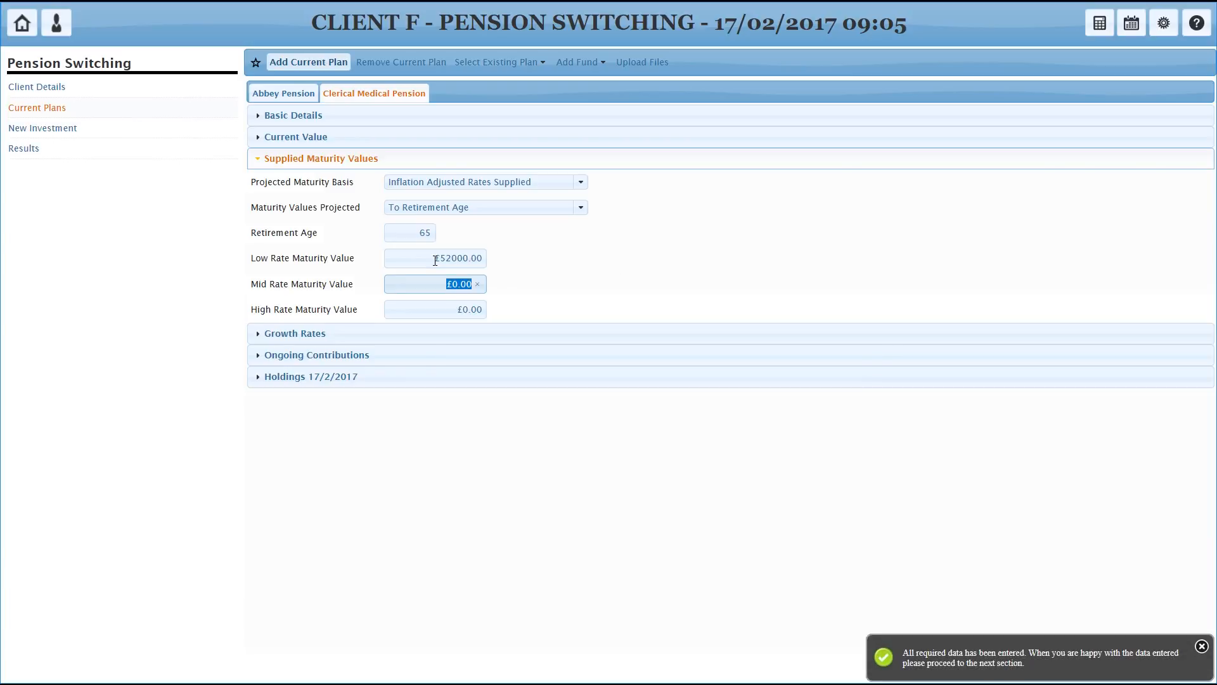
pyautogui.write('125000')
pyautogui.press('Tab')
pyautogui.write('298000')
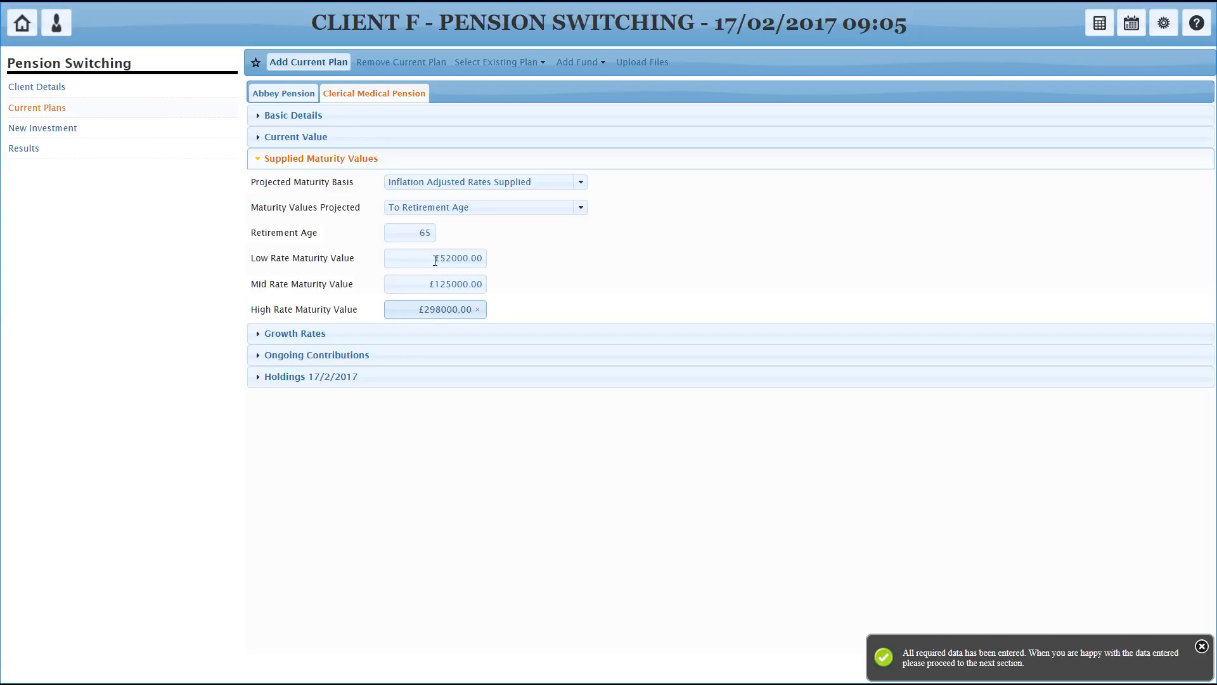
# - Review the plan's growth rates and add the Cler Med Balanced Pen fund from the shortlist to its holdings
pyautogui.click(284, 335)
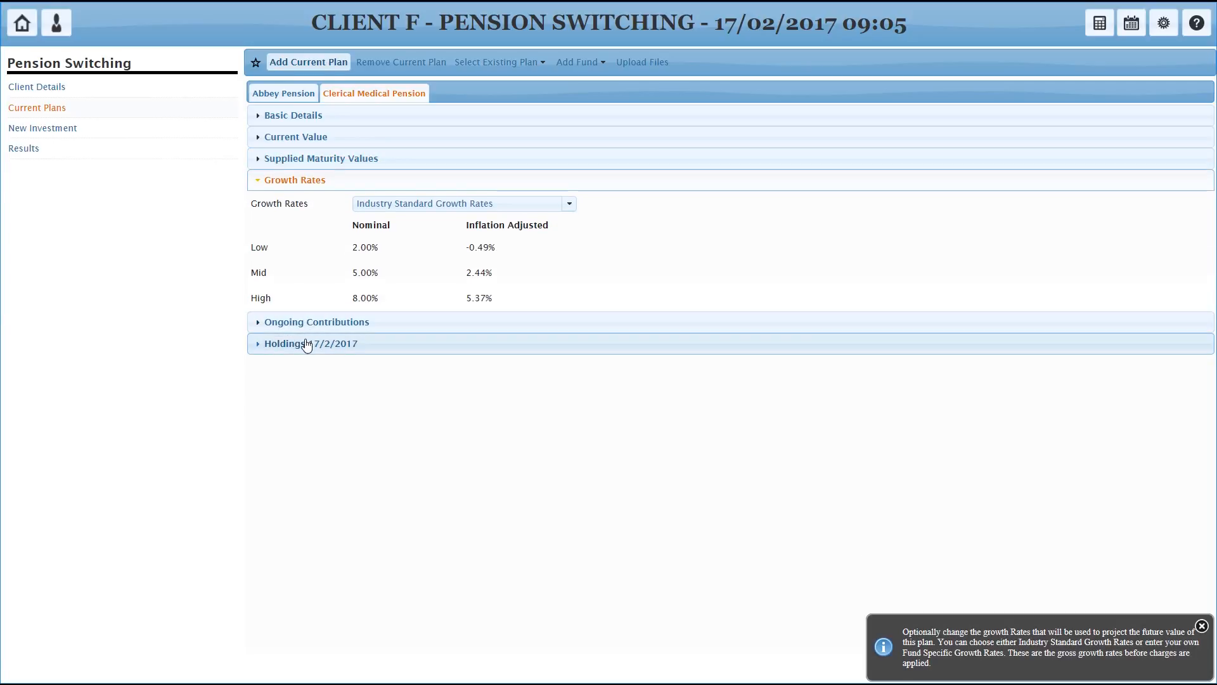
pyautogui.click(307, 343)
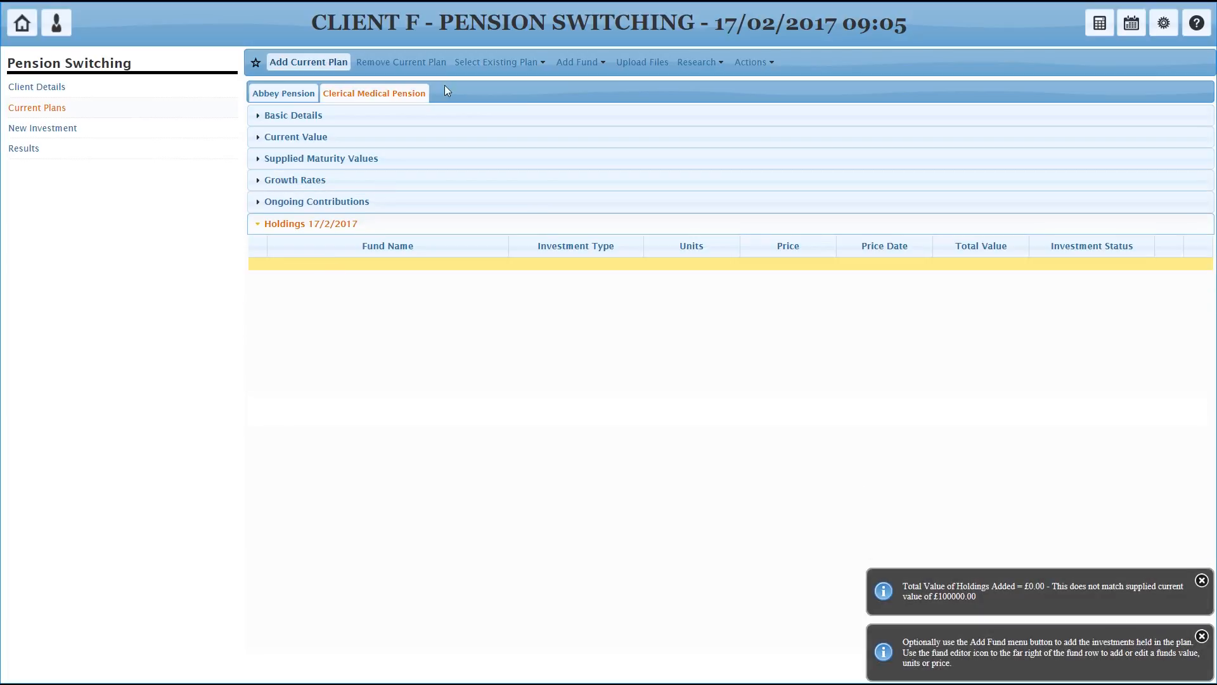
pyautogui.click(576, 64)
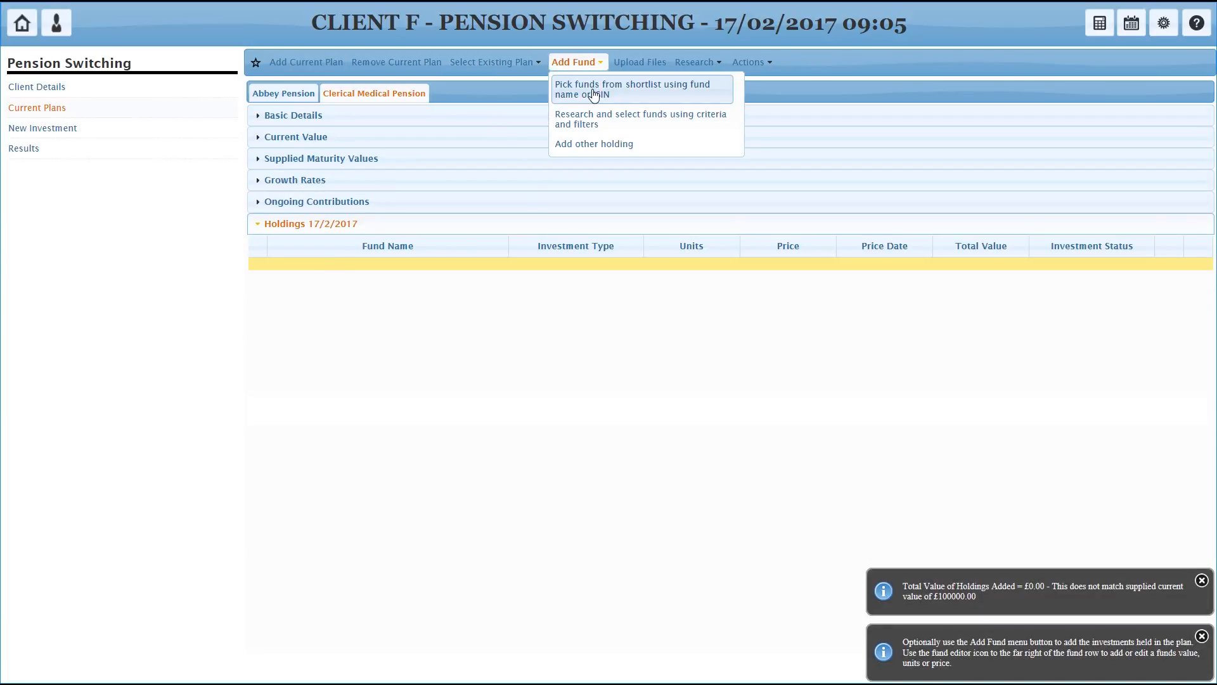
pyautogui.click(593, 94)
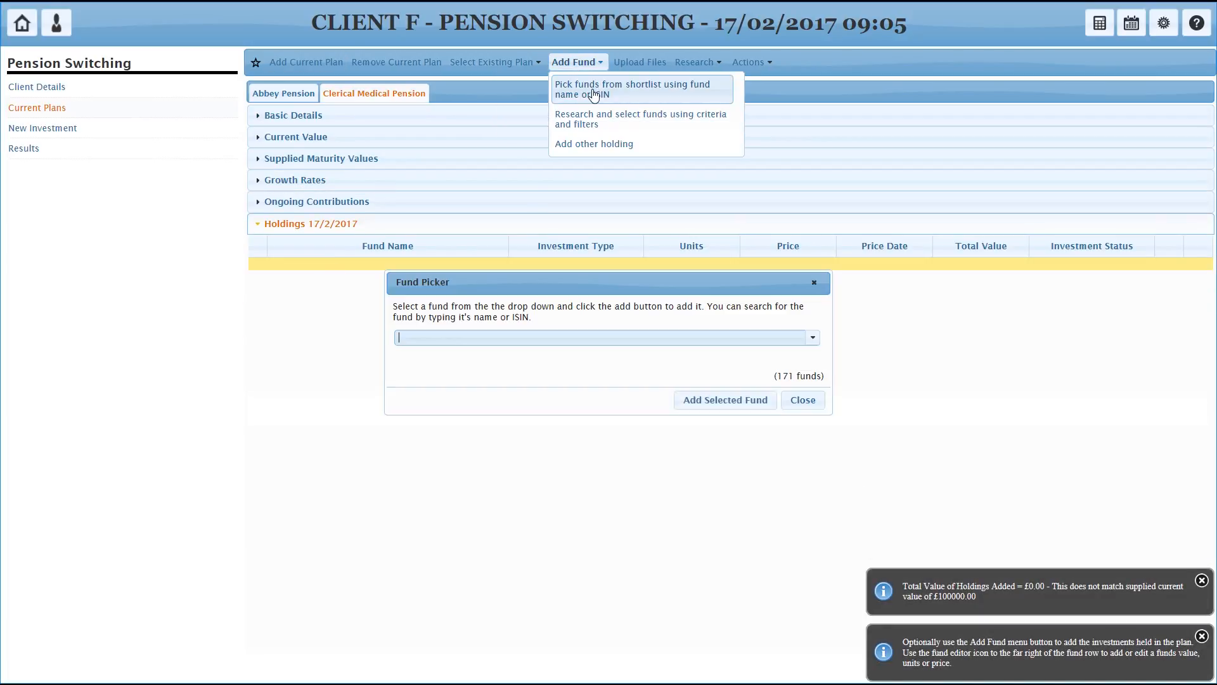
pyautogui.click(813, 338)
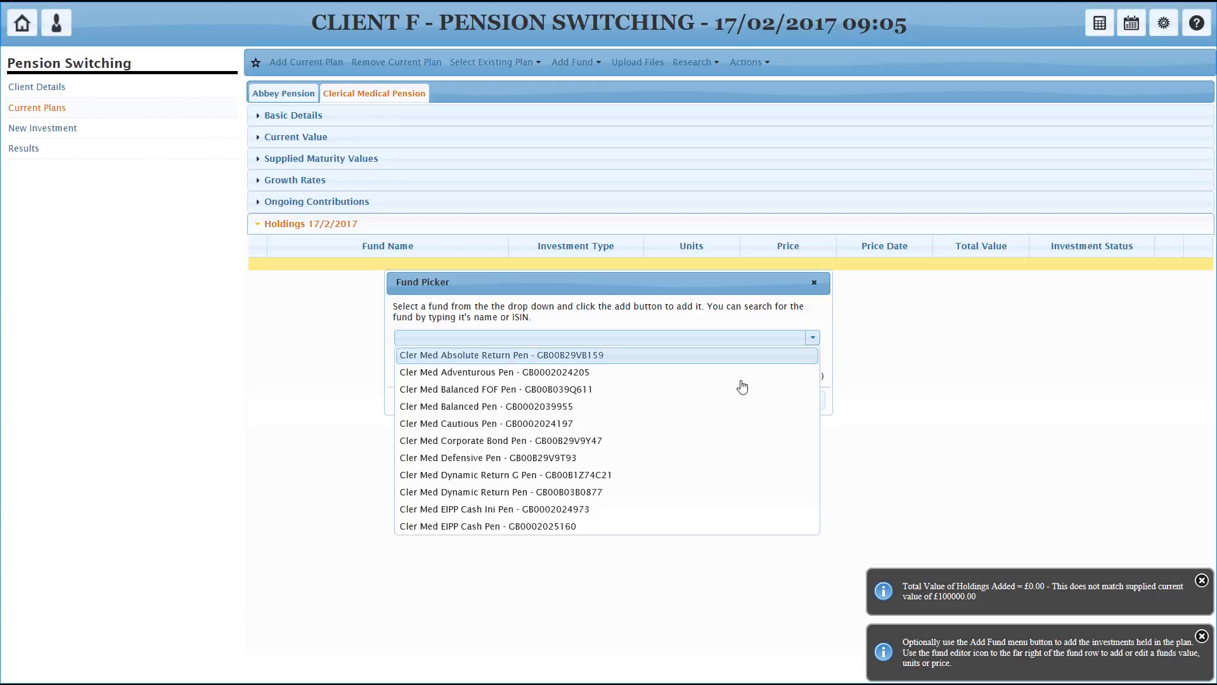
pyautogui.click(604, 409)
pyautogui.click(723, 410)
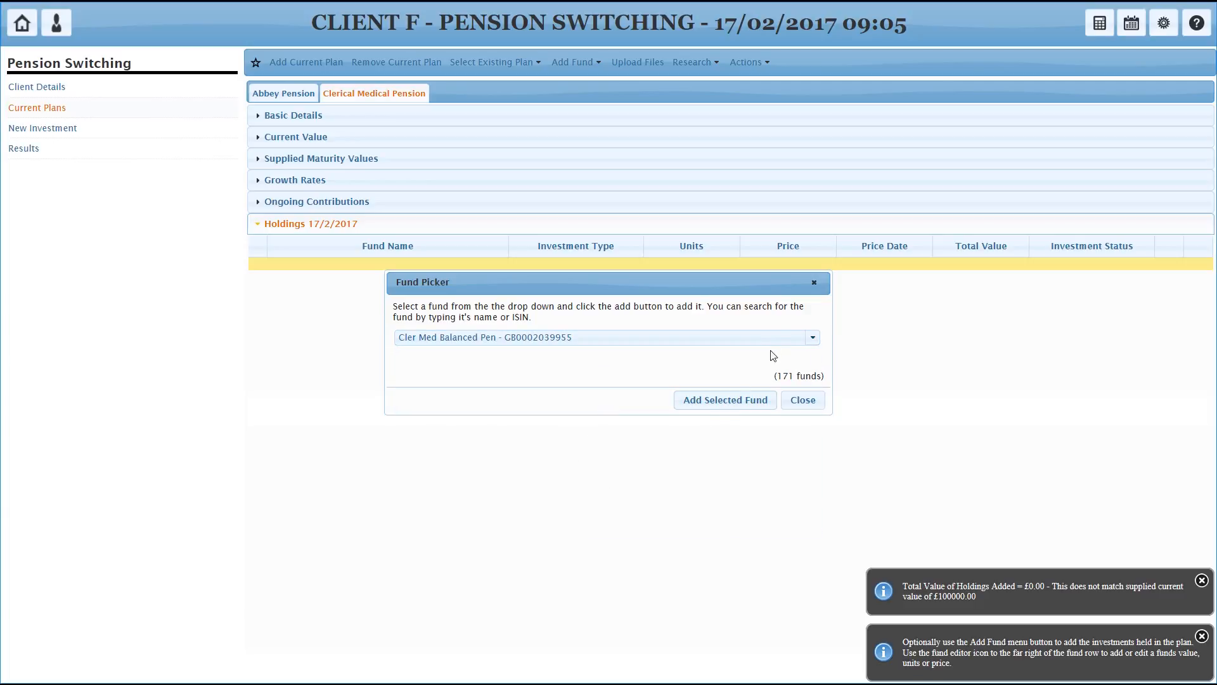
# - Add the Cler Med Cautious Pen fund to the plan's holdings and close the Fund Picker
pyautogui.click(815, 342)
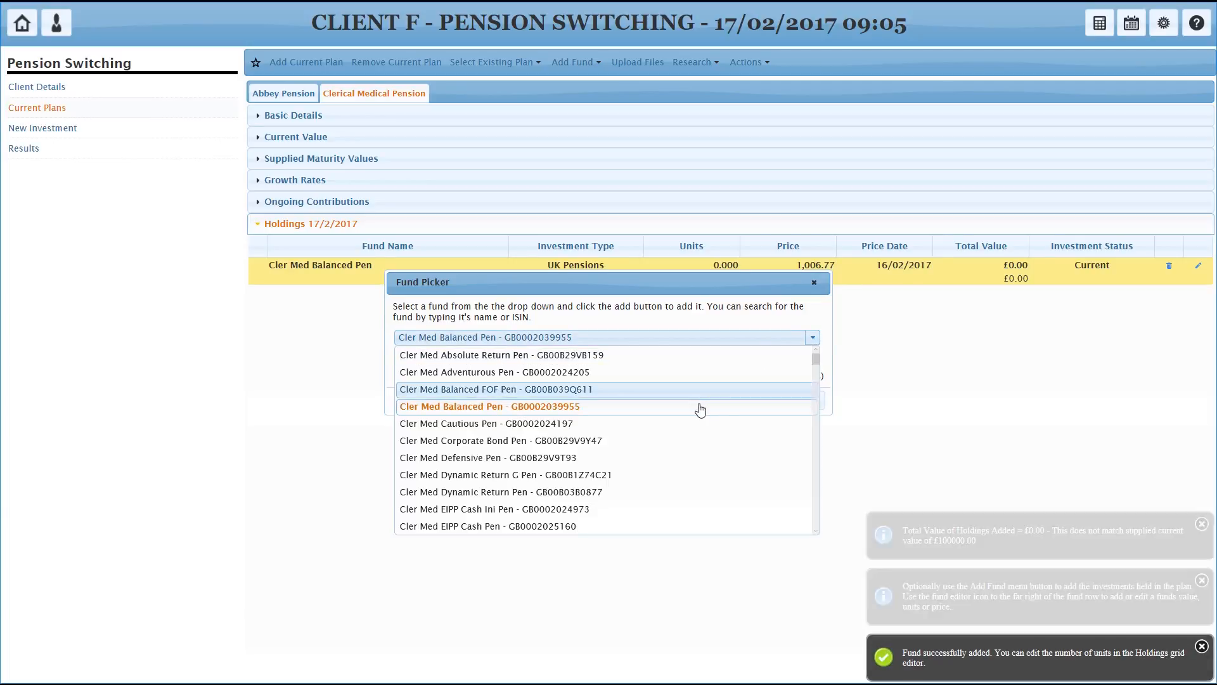
pyautogui.click(637, 423)
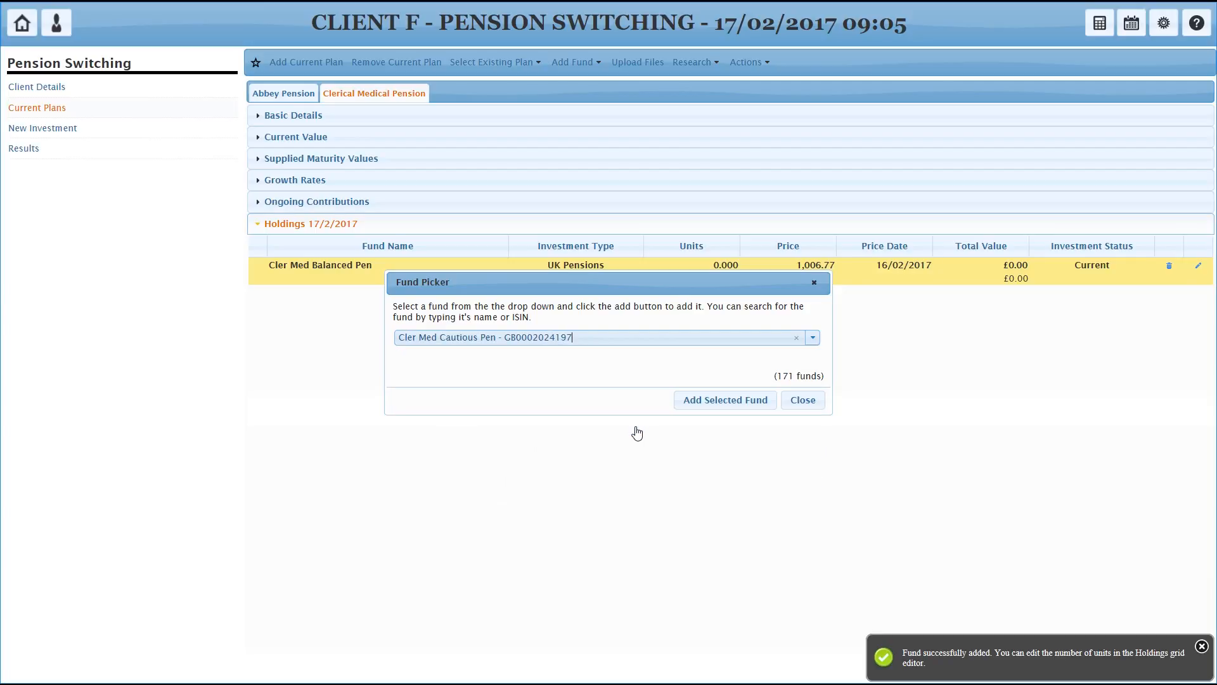
pyautogui.click(702, 406)
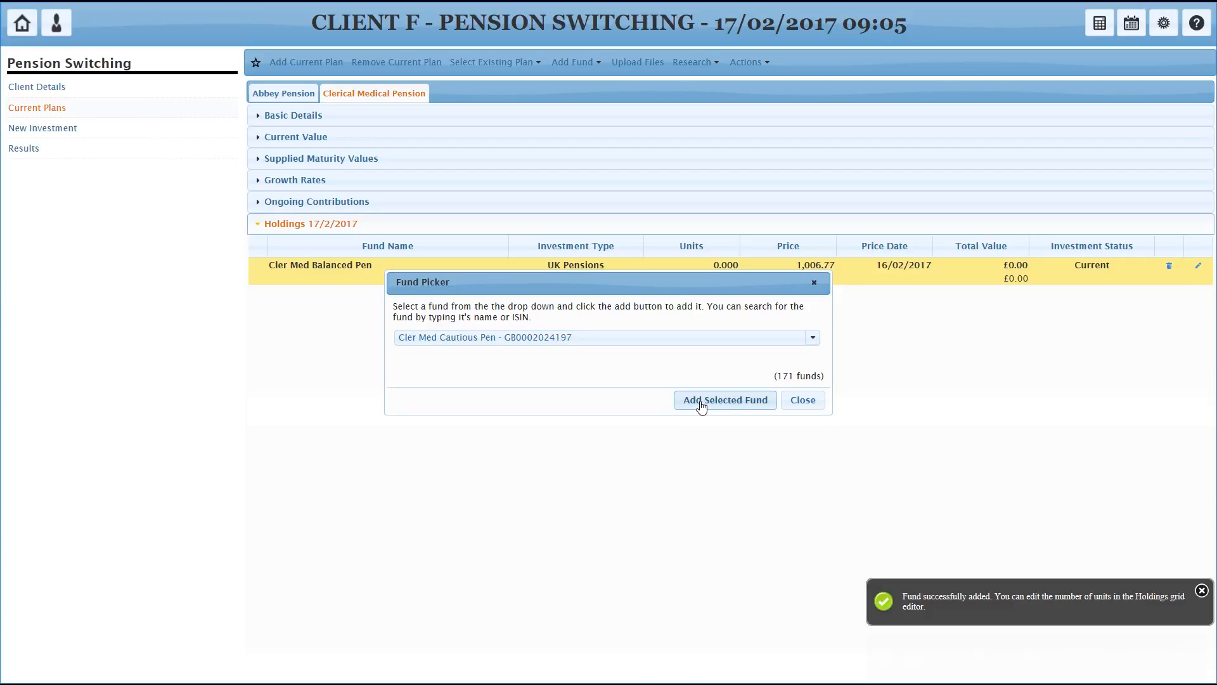
pyautogui.click(798, 404)
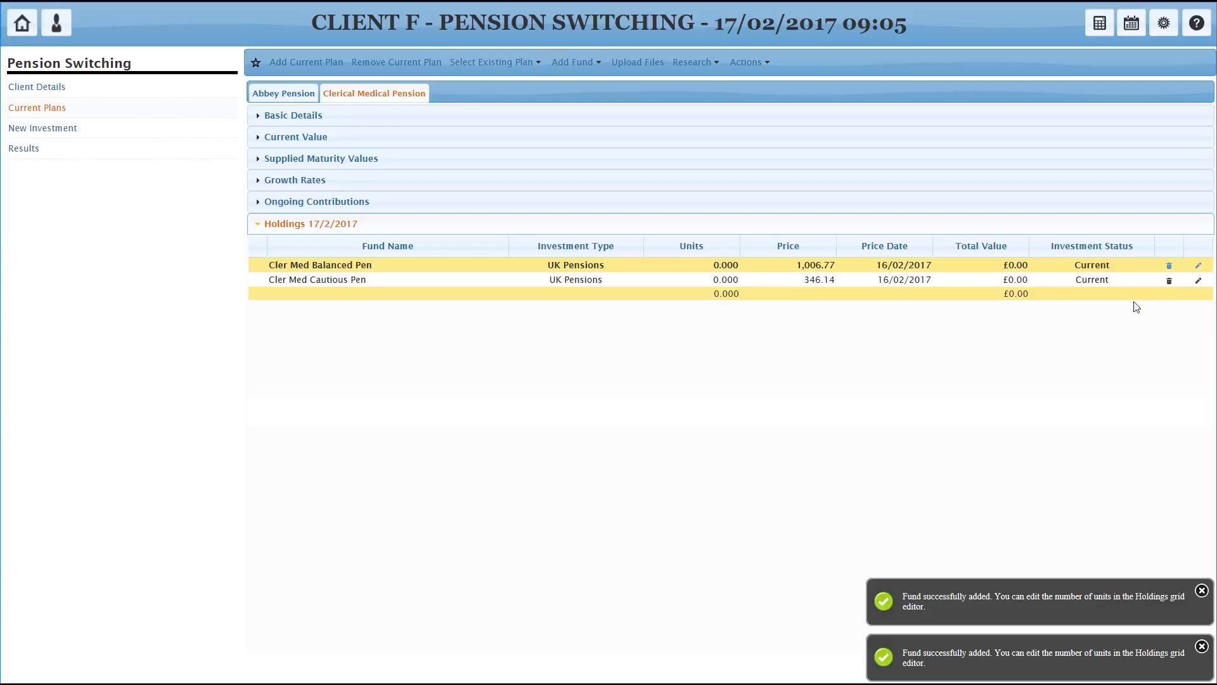
# - Set the Cler Med Balanced Pen holding to 75% of the total plan value
pyautogui.click(1199, 267)
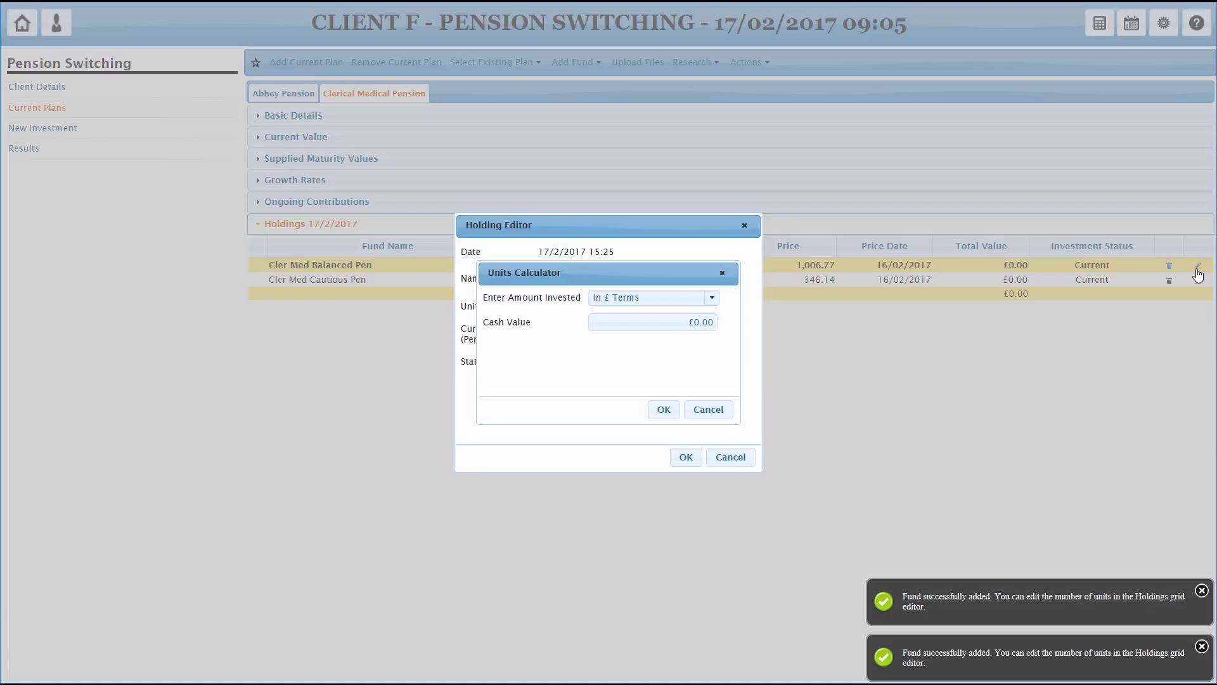
pyautogui.click(647, 300)
pyautogui.click(646, 332)
pyautogui.click(661, 320)
pyautogui.write('75')
pyautogui.click(665, 410)
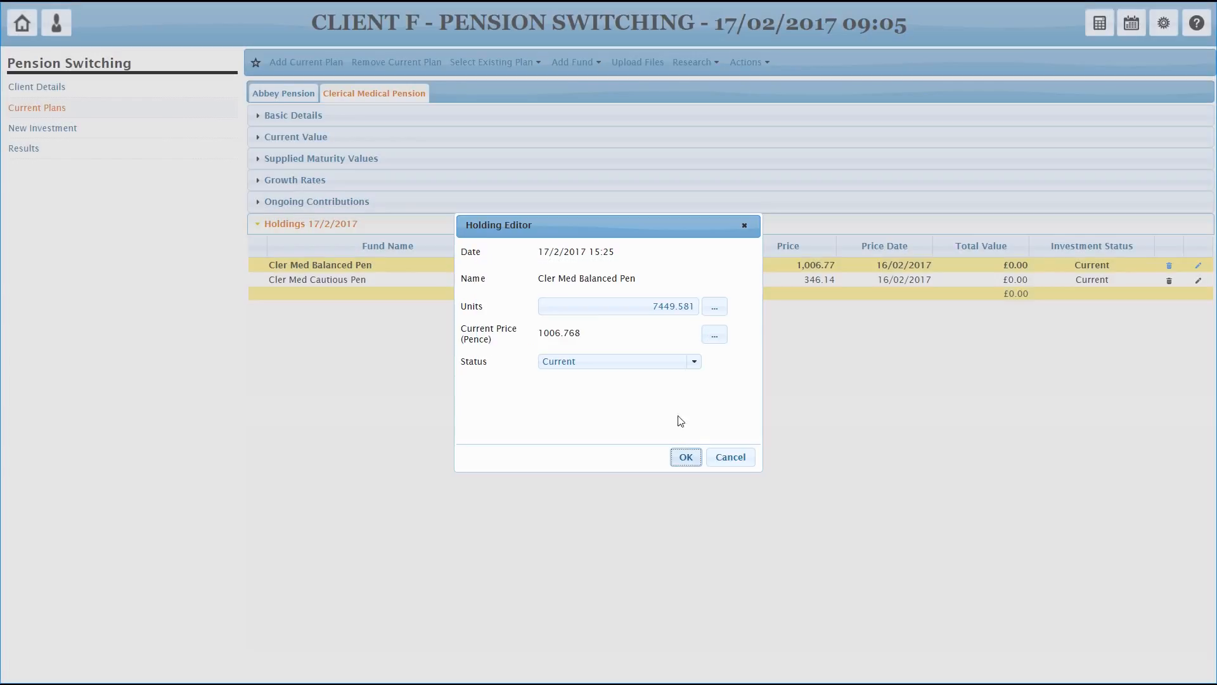
pyautogui.click(686, 456)
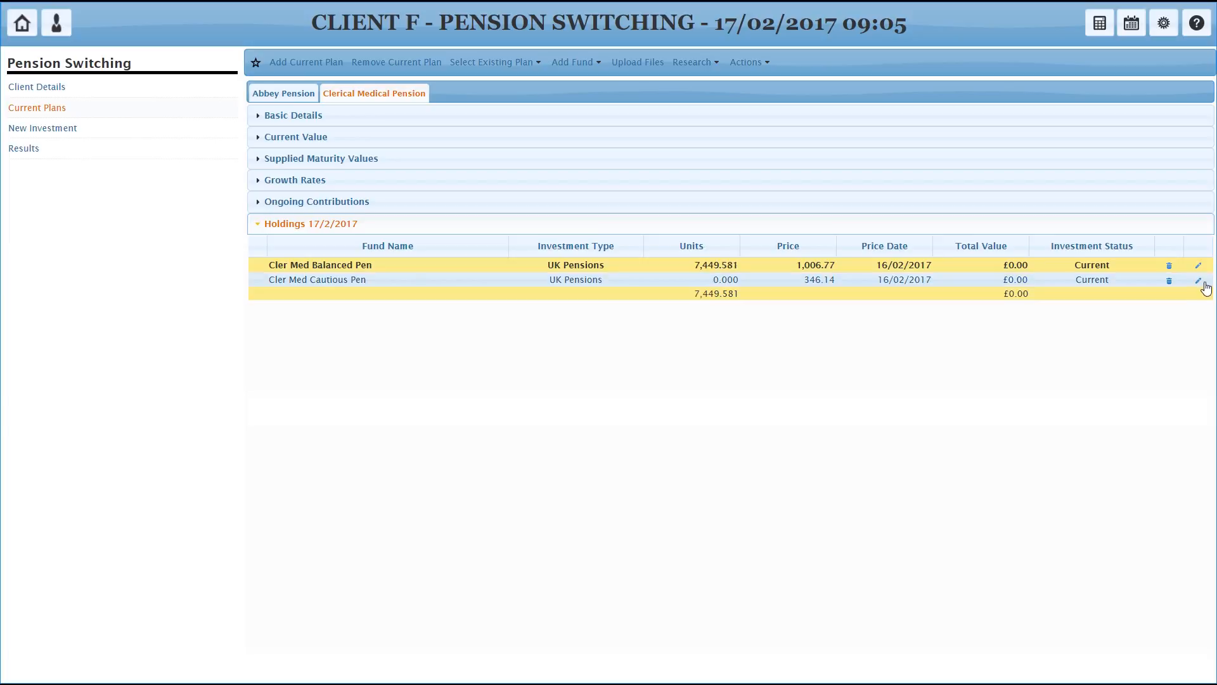
# - Set the Cler Med Cautious Pen holding to 25% of the total plan value
pyautogui.click(1198, 280)
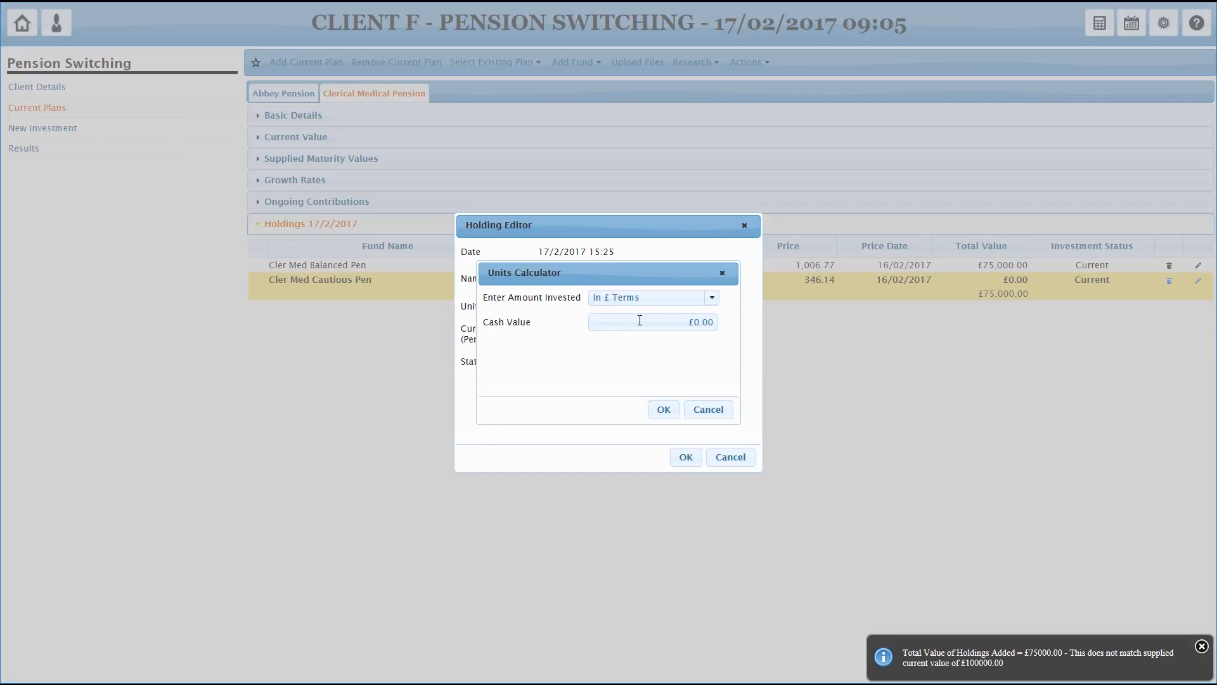
pyautogui.click(643, 302)
pyautogui.click(633, 331)
pyautogui.click(657, 322)
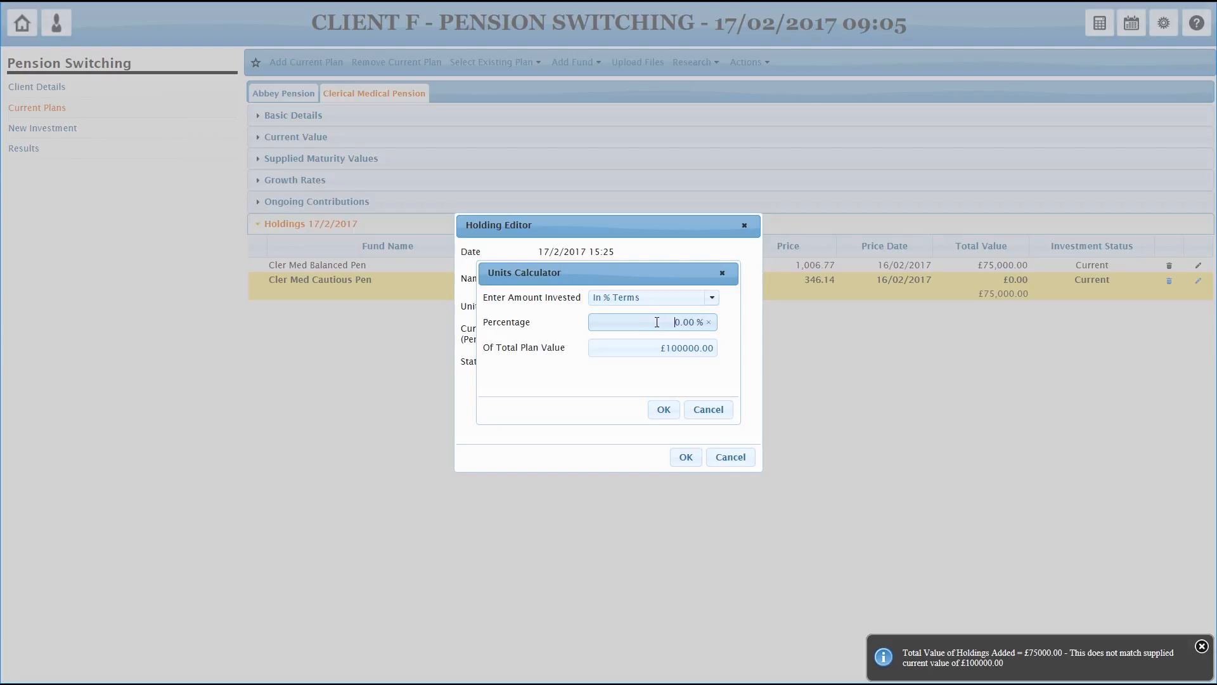
pyautogui.click(666, 409)
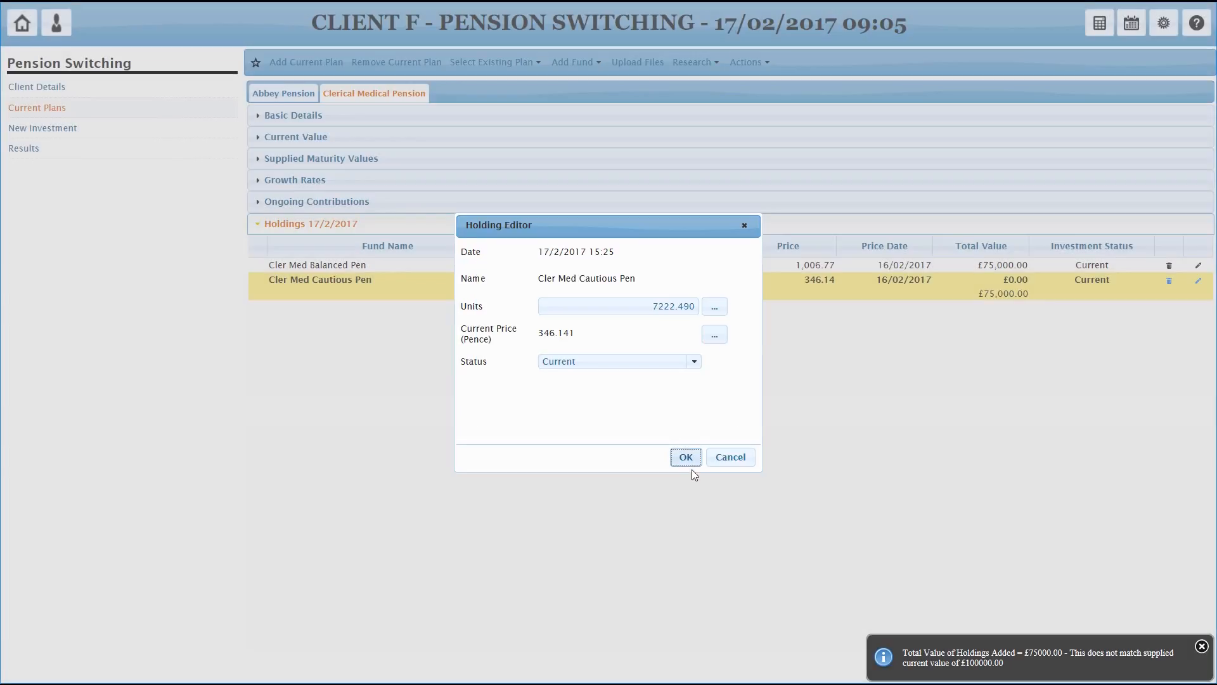
pyautogui.click(690, 461)
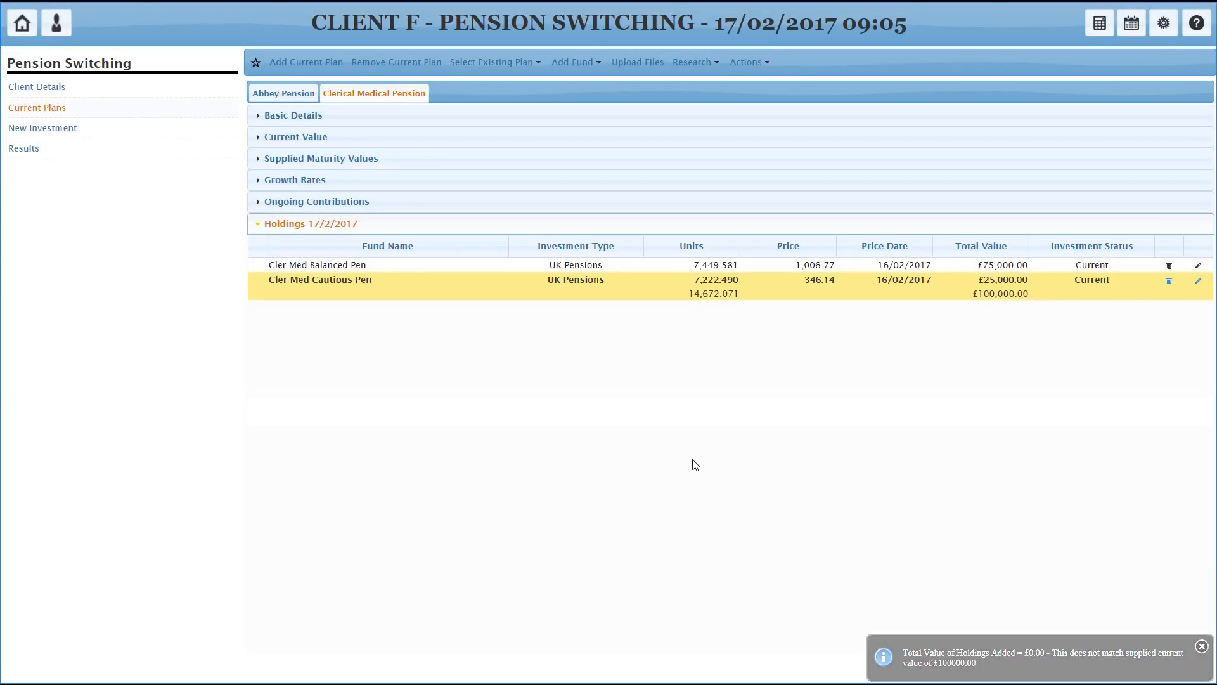
# - Set the new investment mode to "Use Specific Funds to set the New Investments"
pyautogui.click(61, 131)
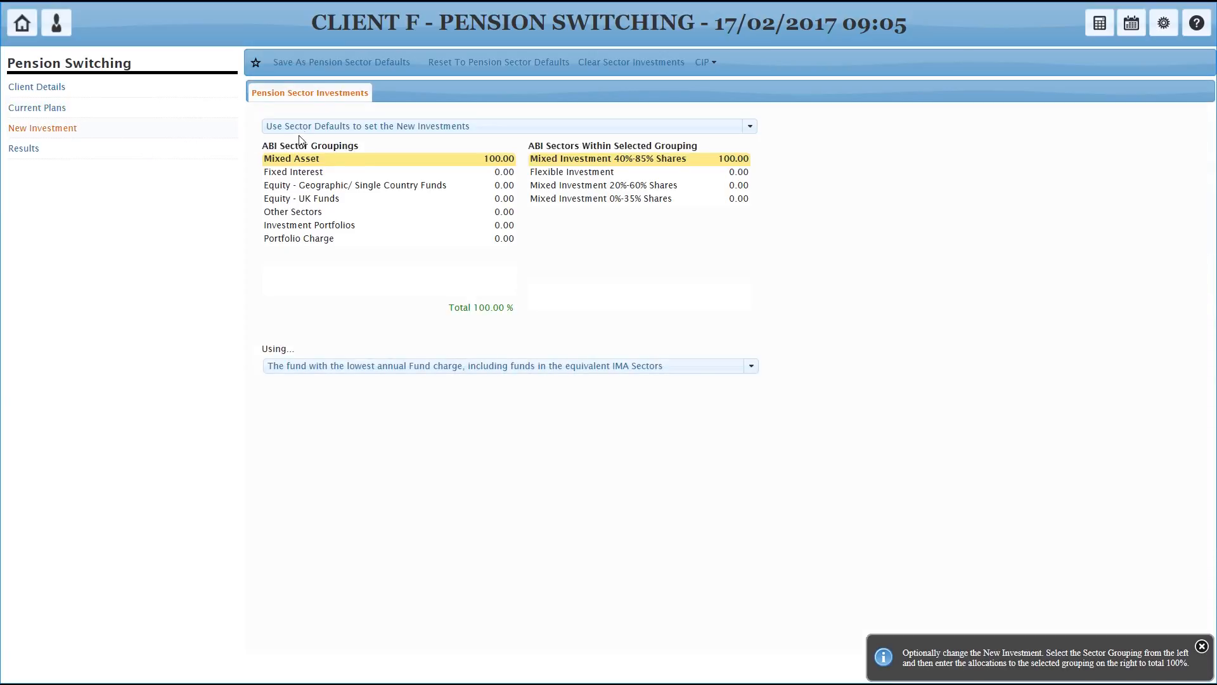
pyautogui.click(376, 126)
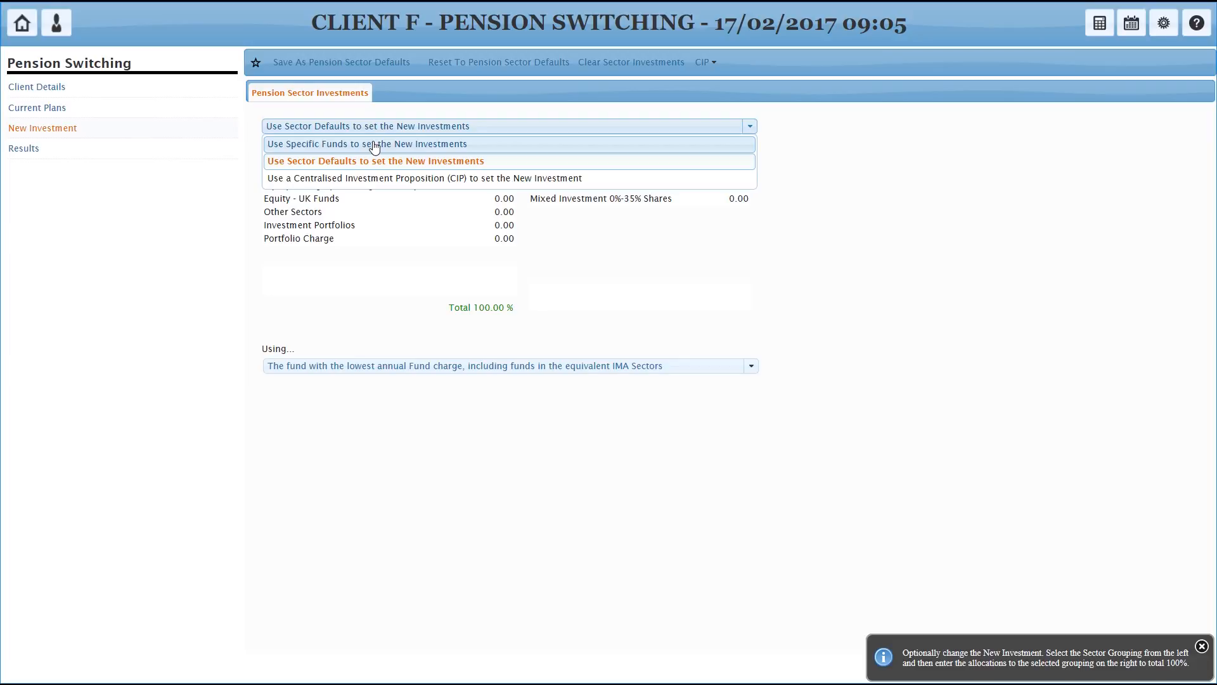
pyautogui.click(376, 144)
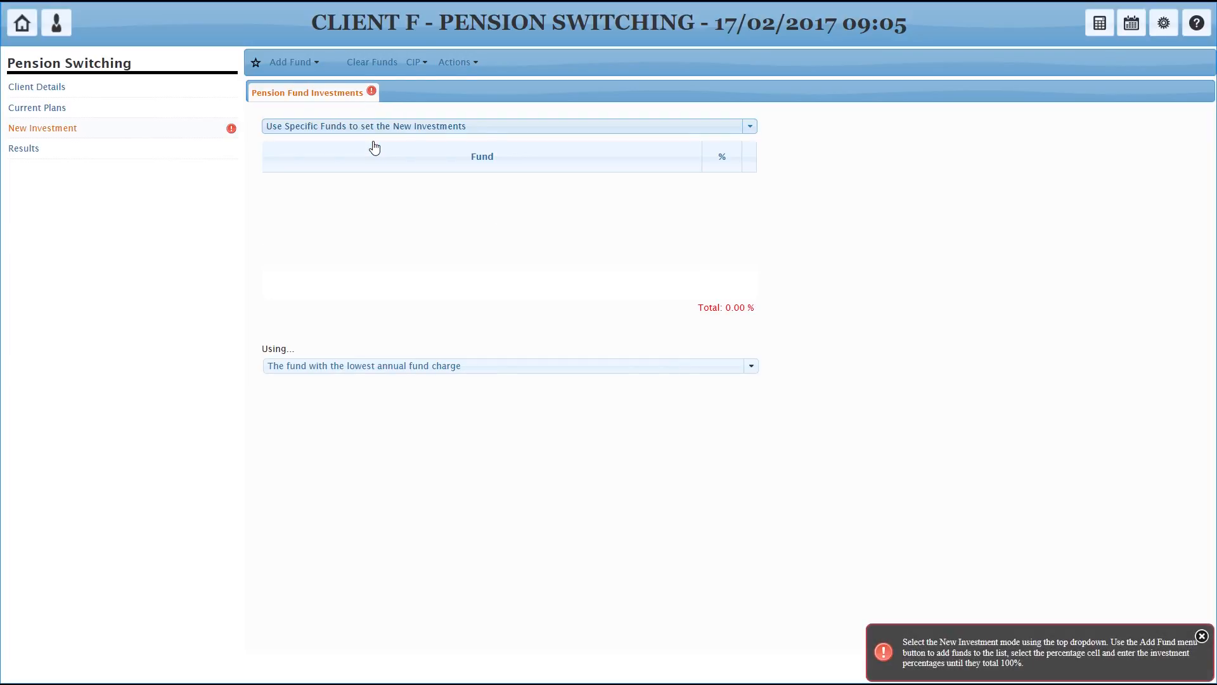
# - Open fund research by criteria and filters to find a fund for the new investment
pyautogui.click(290, 63)
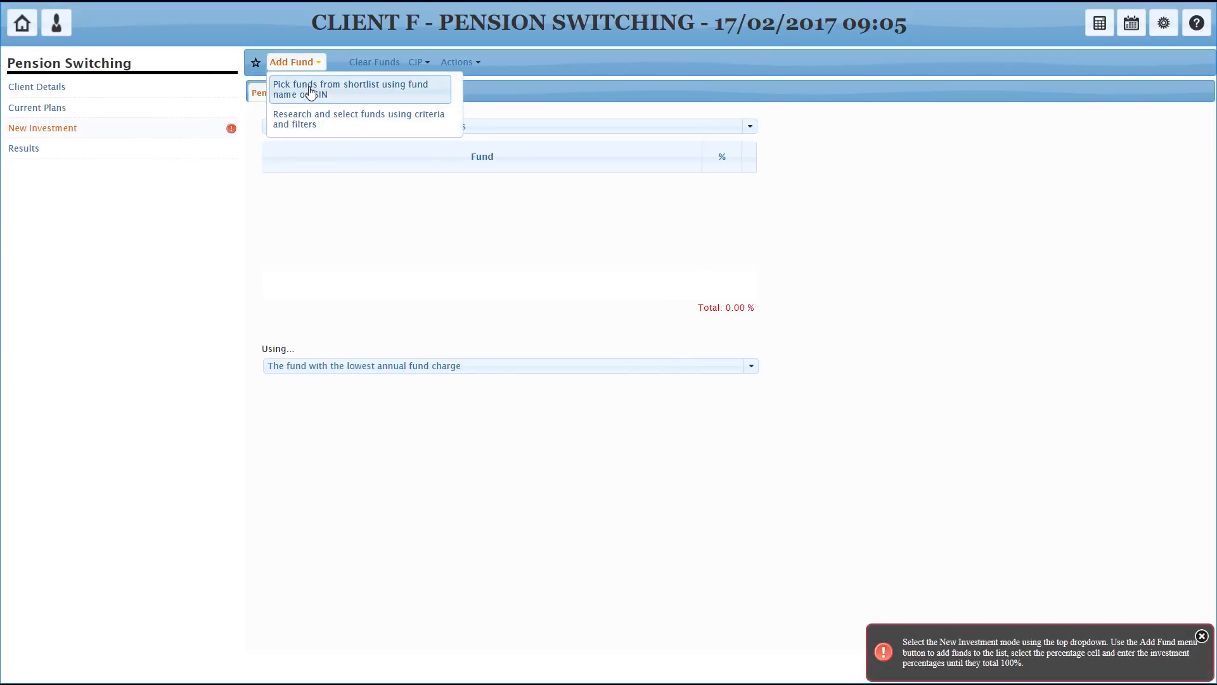
pyautogui.click(325, 118)
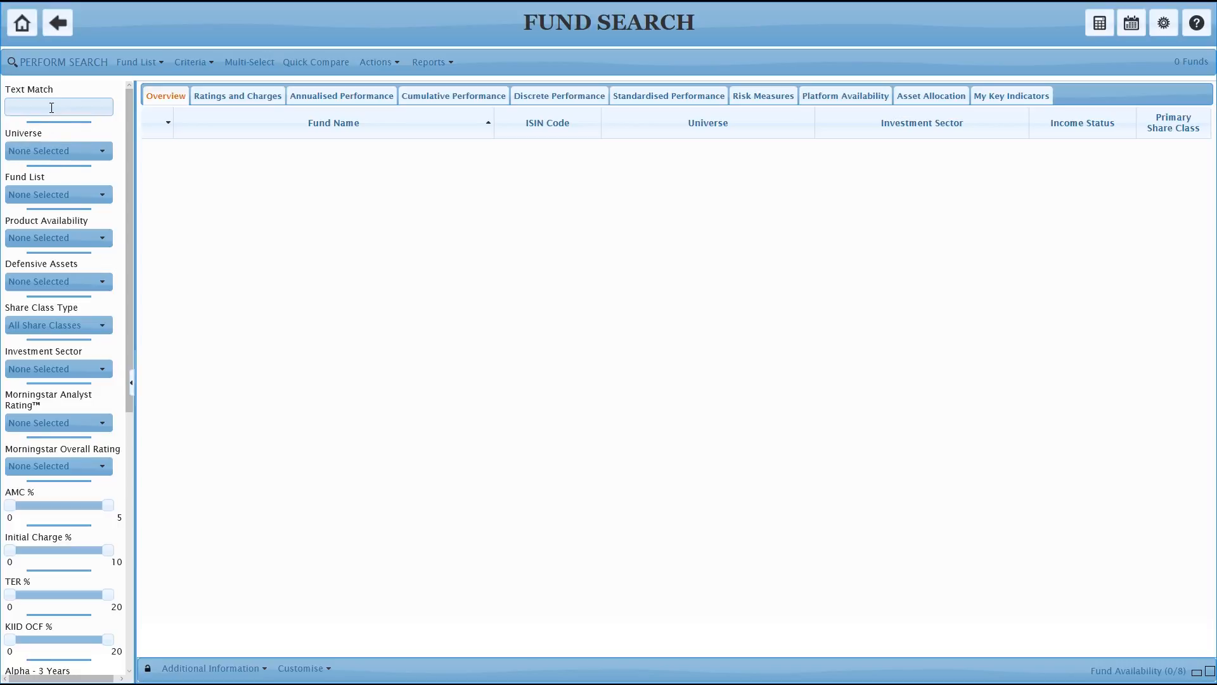
pyautogui.scroll(-6, 62, 297)
pyautogui.scroll(6, 63, 298)
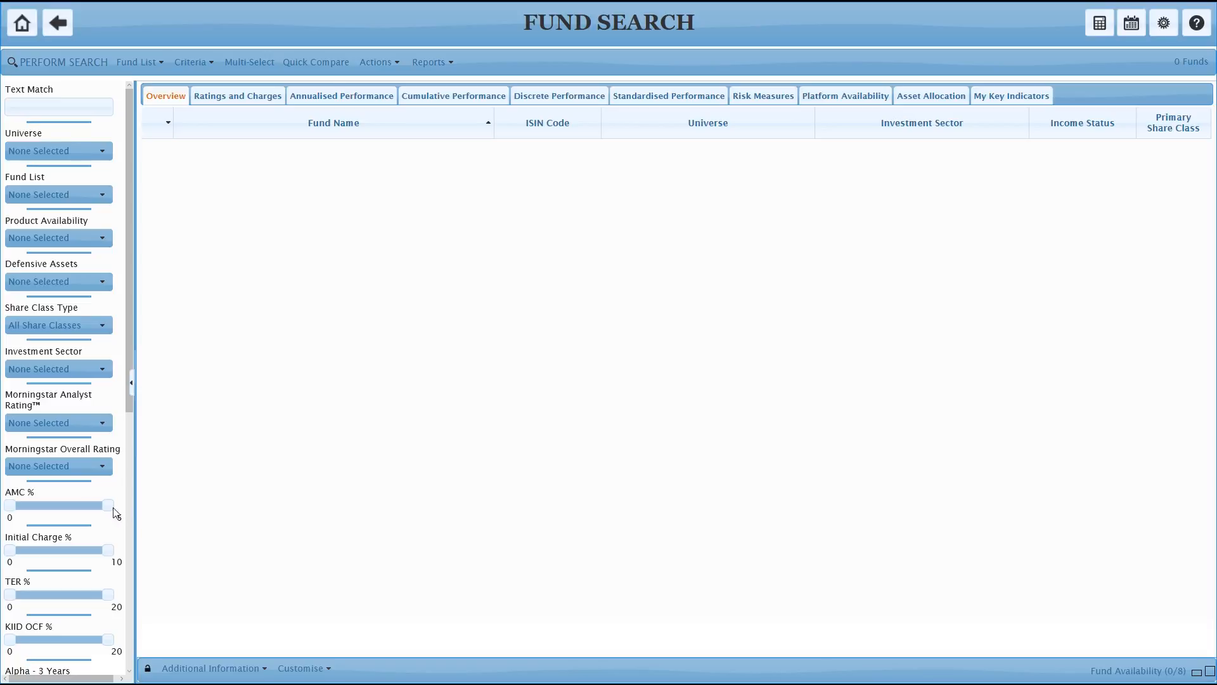
# - Limit the AMC filter to 4% or less, and reset it to the full range
pyautogui.moveTo(108, 505); pyautogui.dragTo(89, 505)
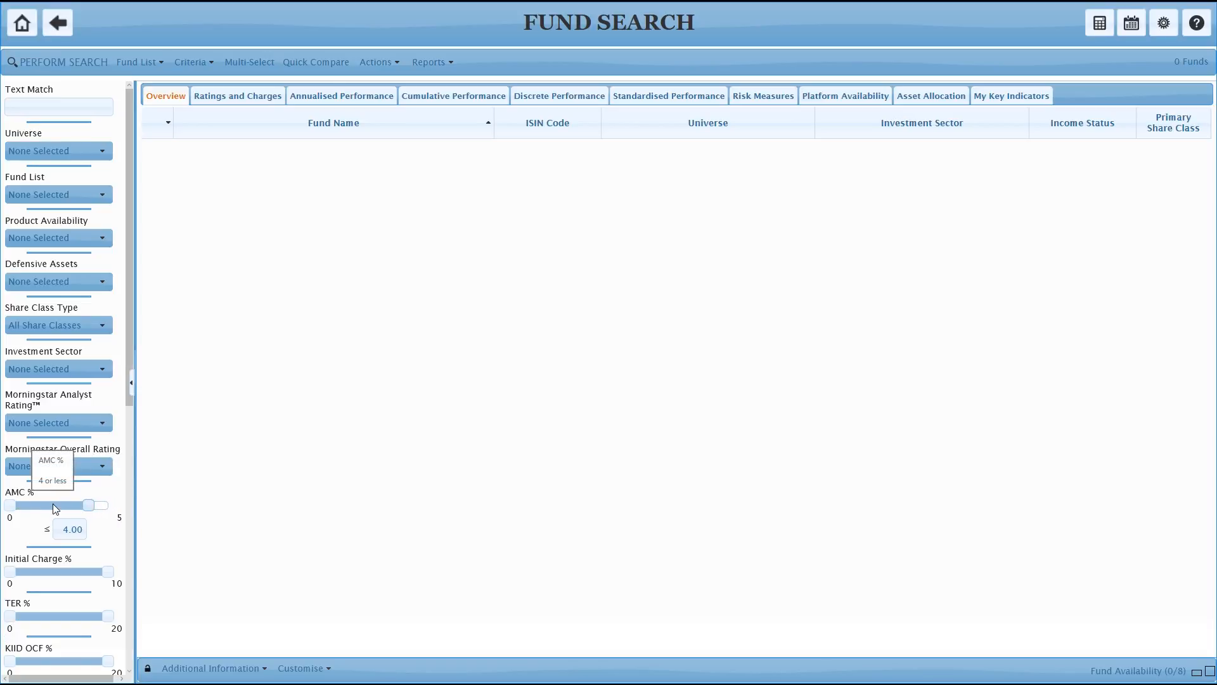
pyautogui.moveTo(89, 510); pyautogui.dragTo(109, 507)
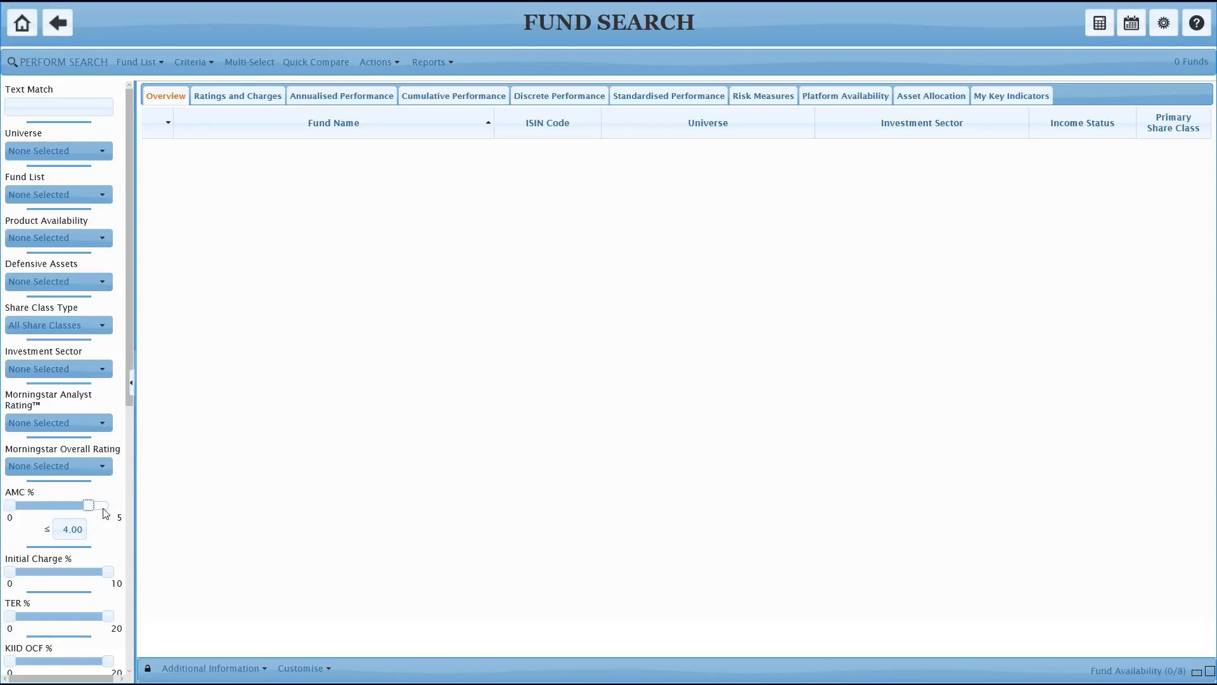
# - Load the existing "My Approved Funds" list into the fund search
pyautogui.click(141, 62)
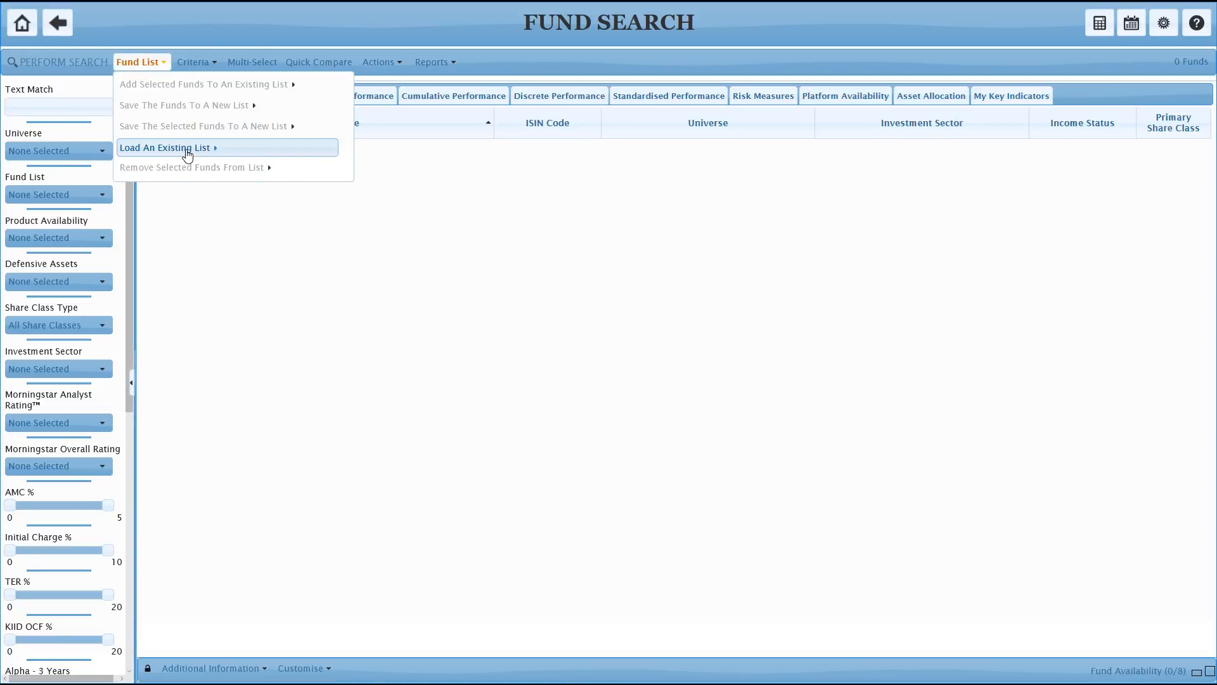
pyautogui.moveTo(187, 156)
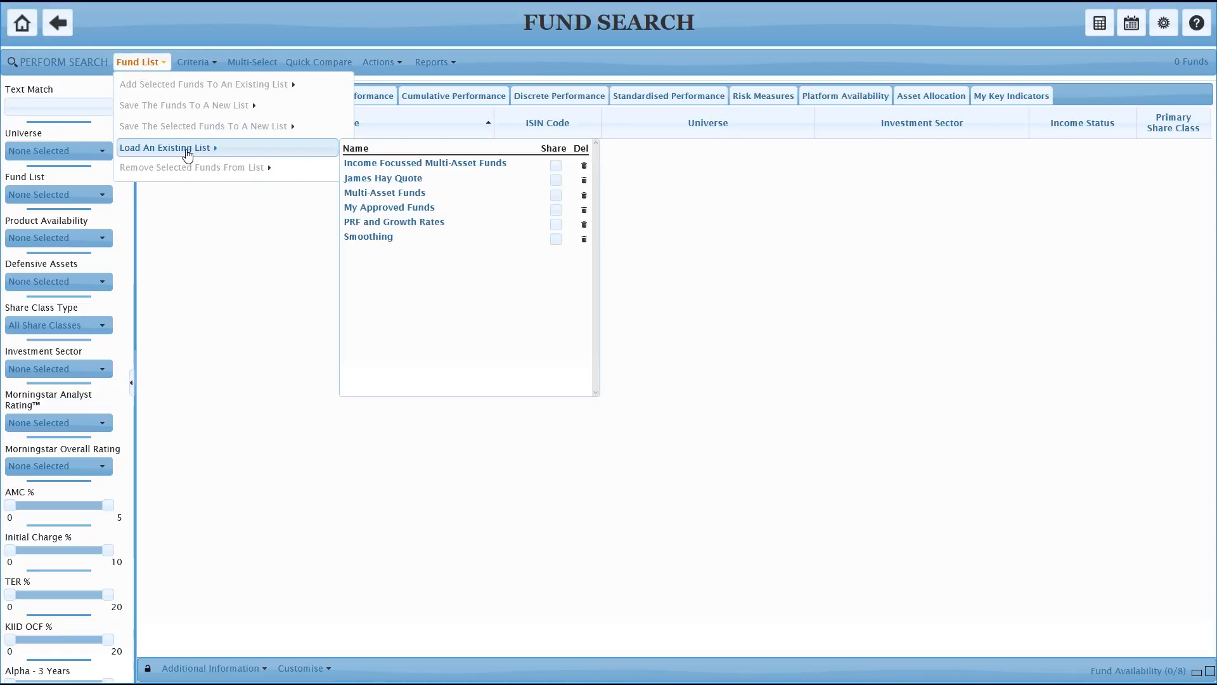
pyautogui.click(386, 208)
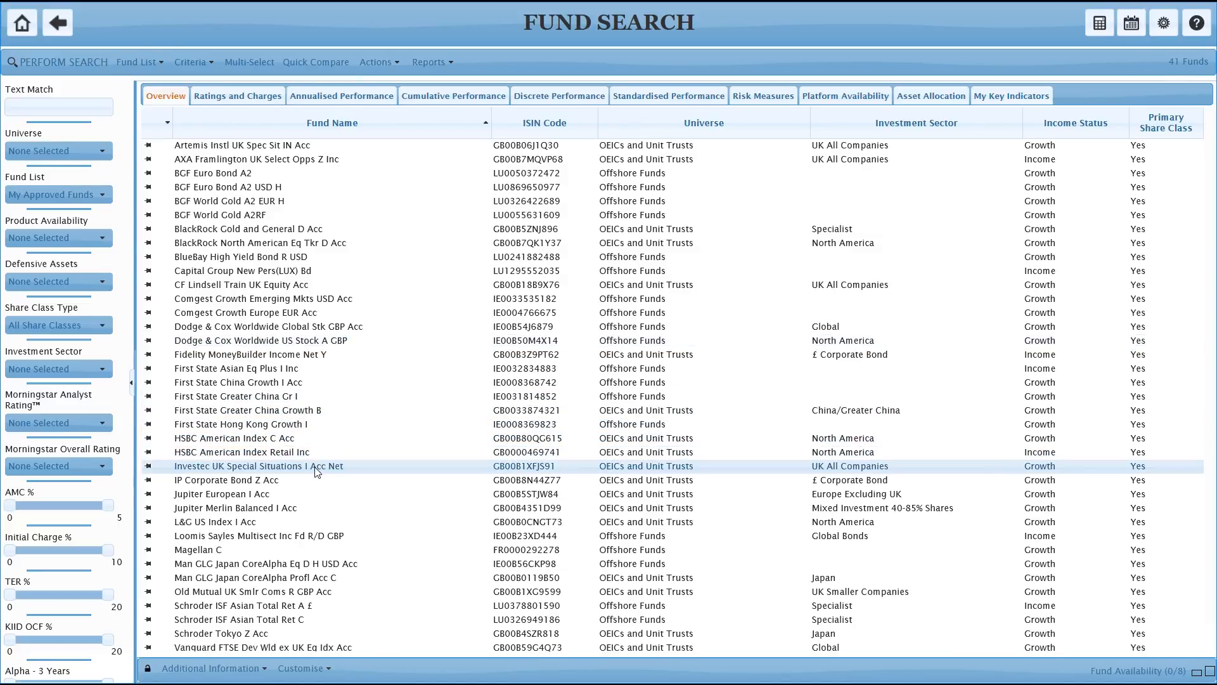
# - Add the Investec UK Special Situations I Acc Net fund to the new investment of the pension switching quote
pyautogui.click(315, 469)
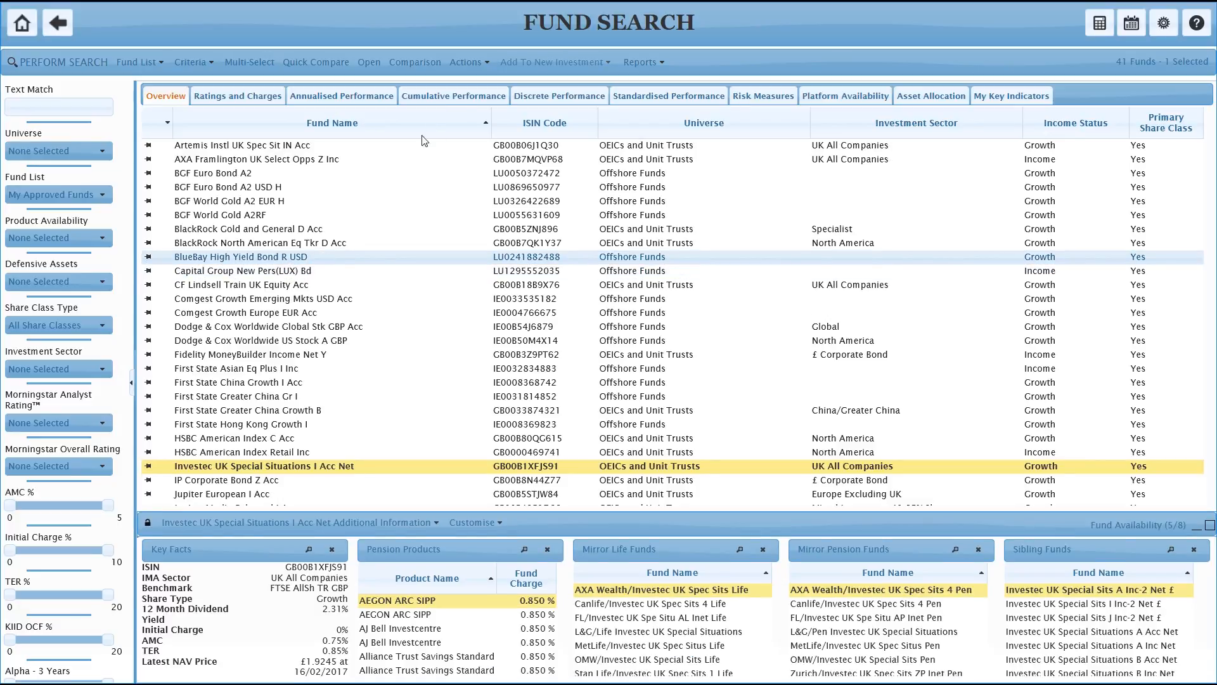
pyautogui.click(549, 63)
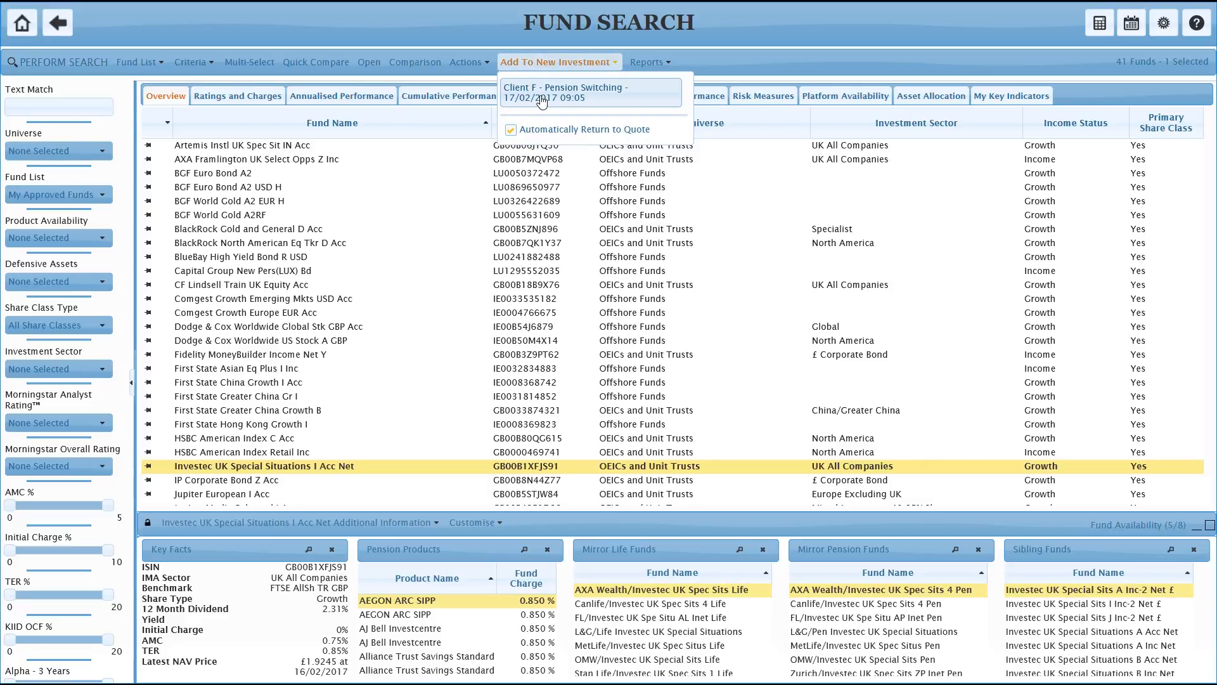
pyautogui.click(542, 101)
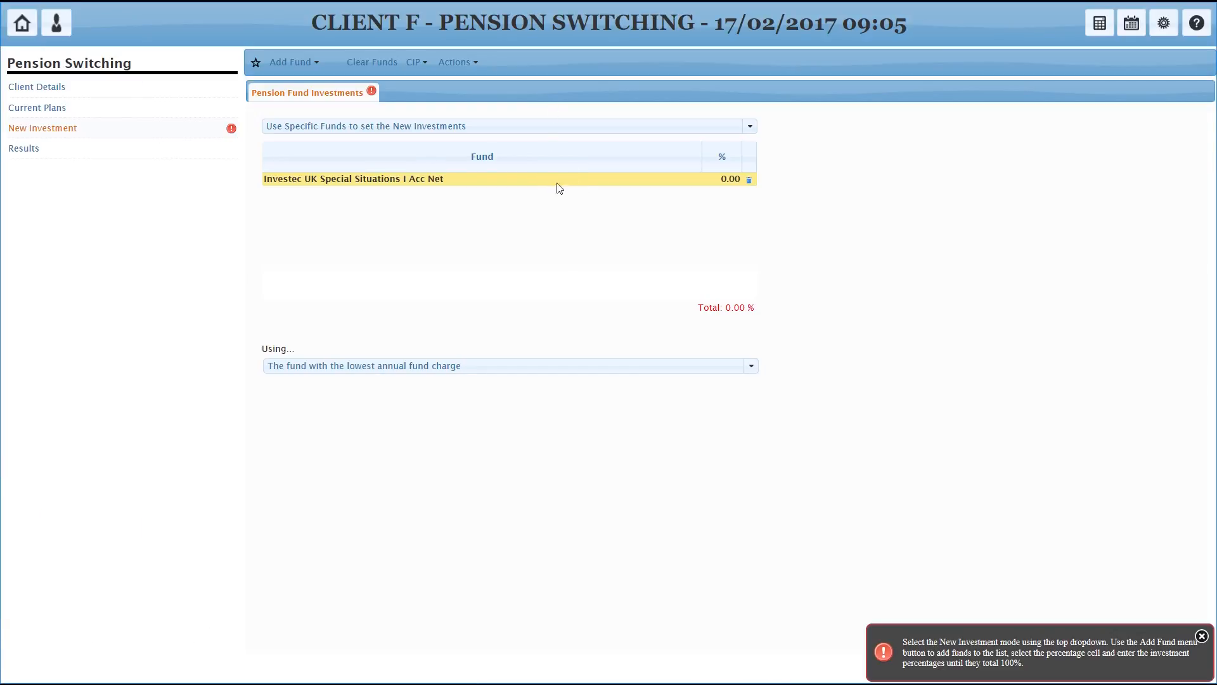
# - Allocate 100% of the new investment to Investec UK Special Situations I Acc Net and calculate the quote results
pyautogui.click(718, 183)
pyautogui.write('10')
pyautogui.press('Return')
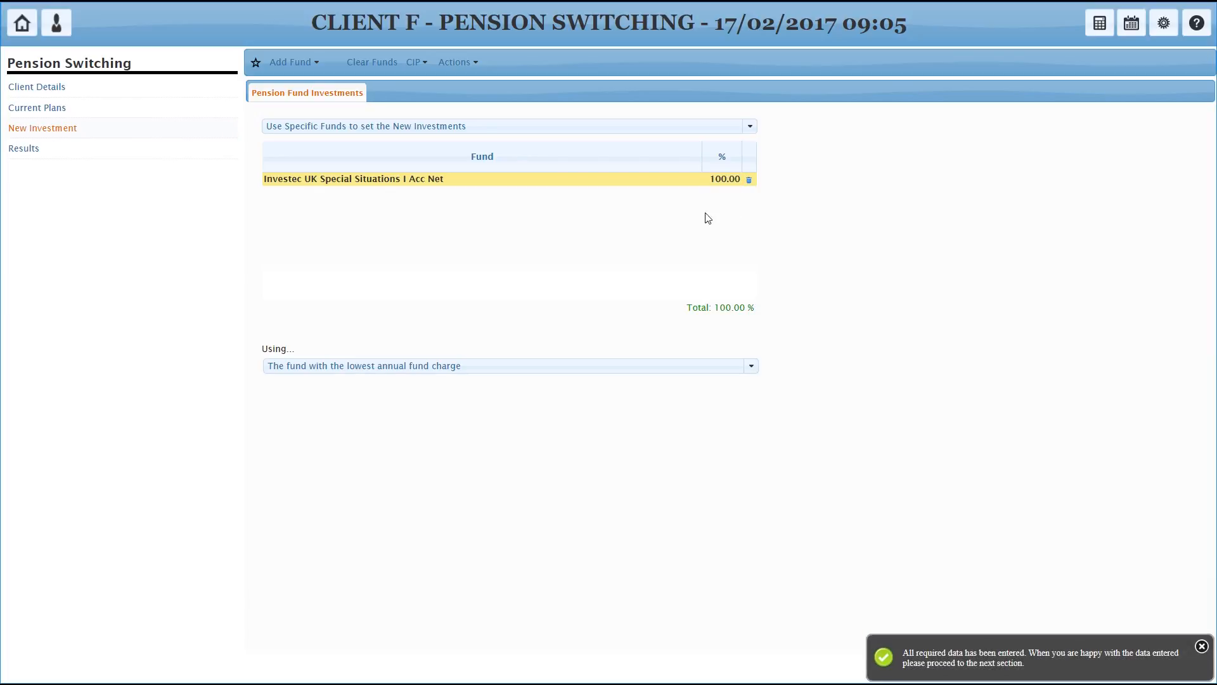
pyautogui.click(33, 151)
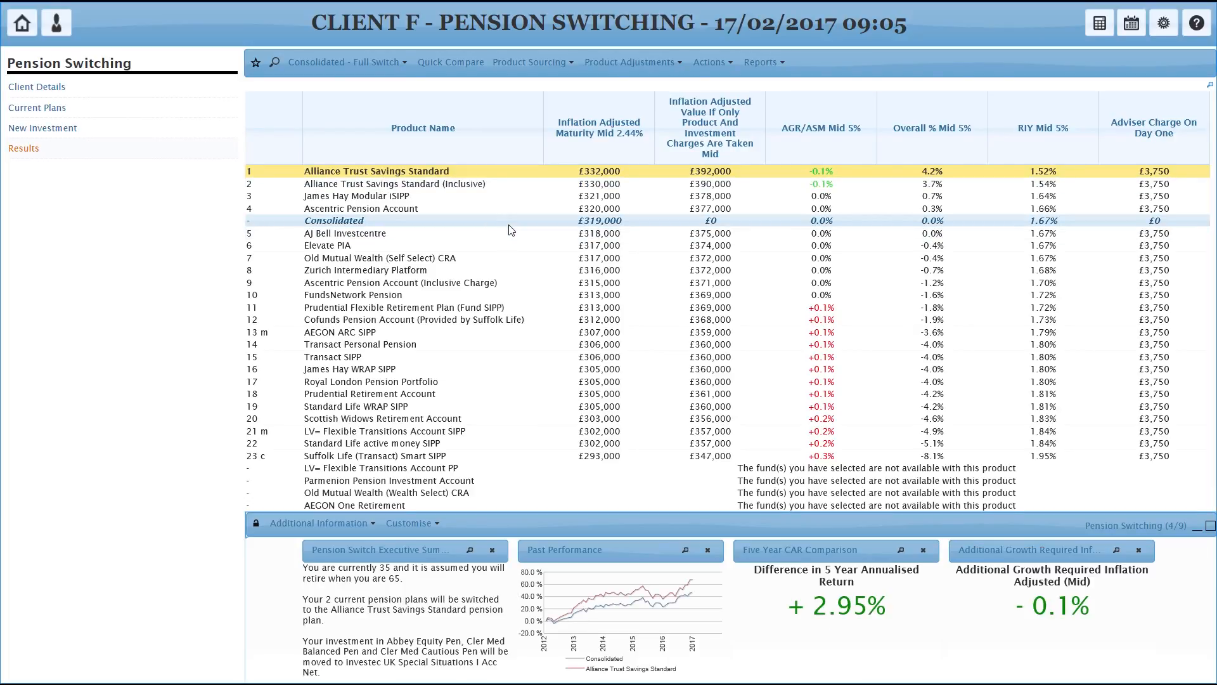
# - Examine the available new report types and the consolidated and individual plan switch options for the results
pyautogui.click(767, 62)
pyautogui.moveTo(769, 86)
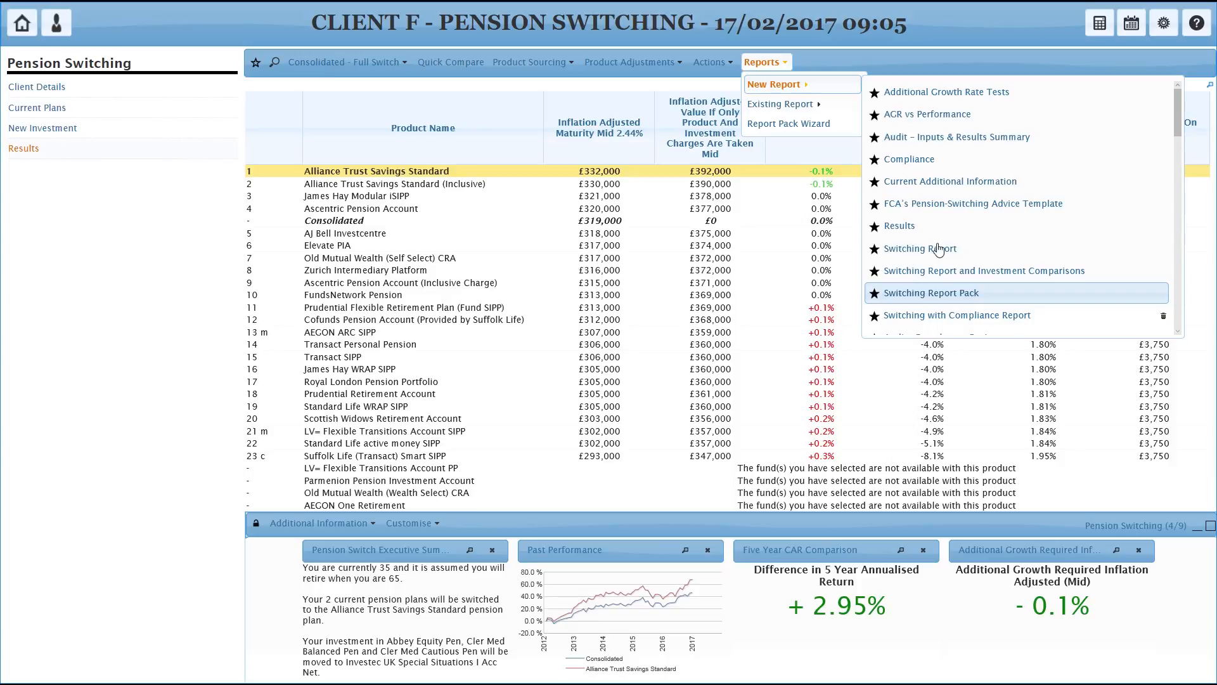
pyautogui.click(761, 62)
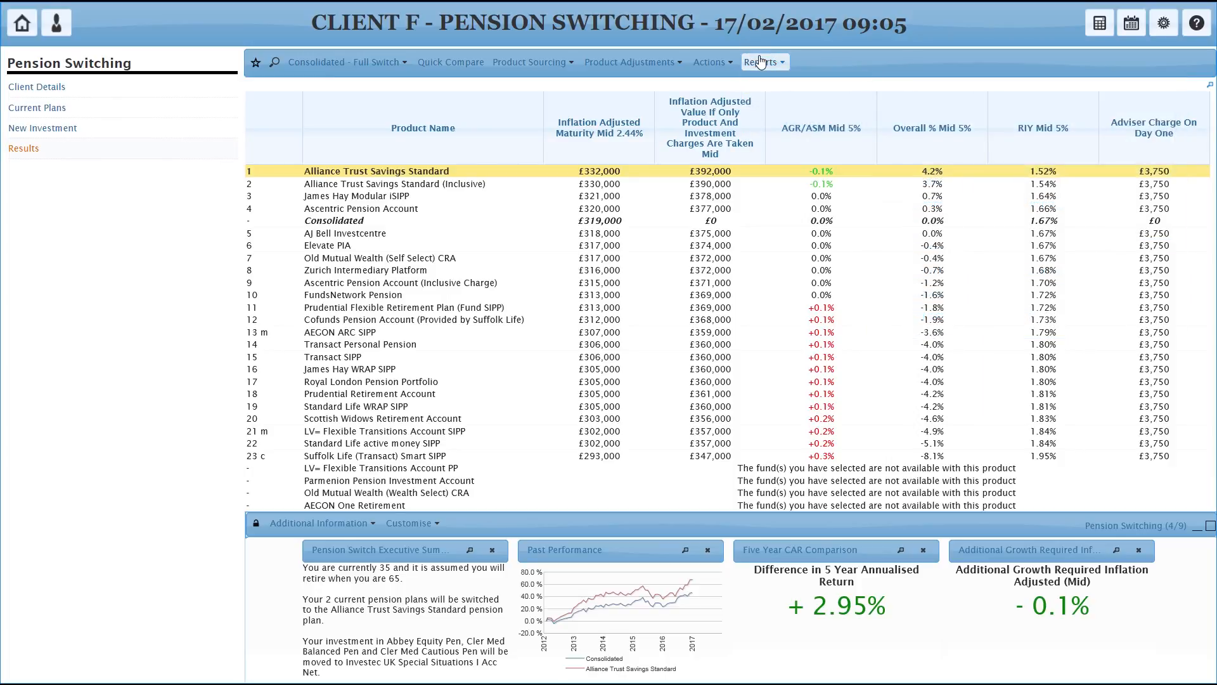
pyautogui.click(379, 61)
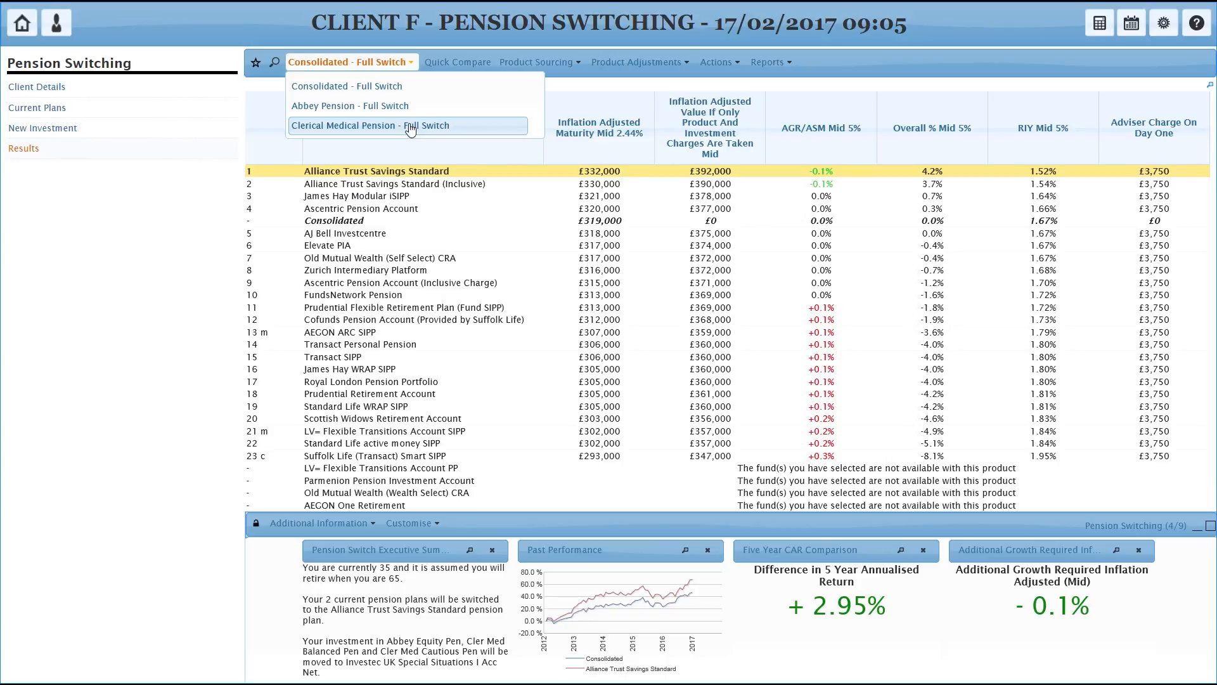
pyautogui.click(390, 70)
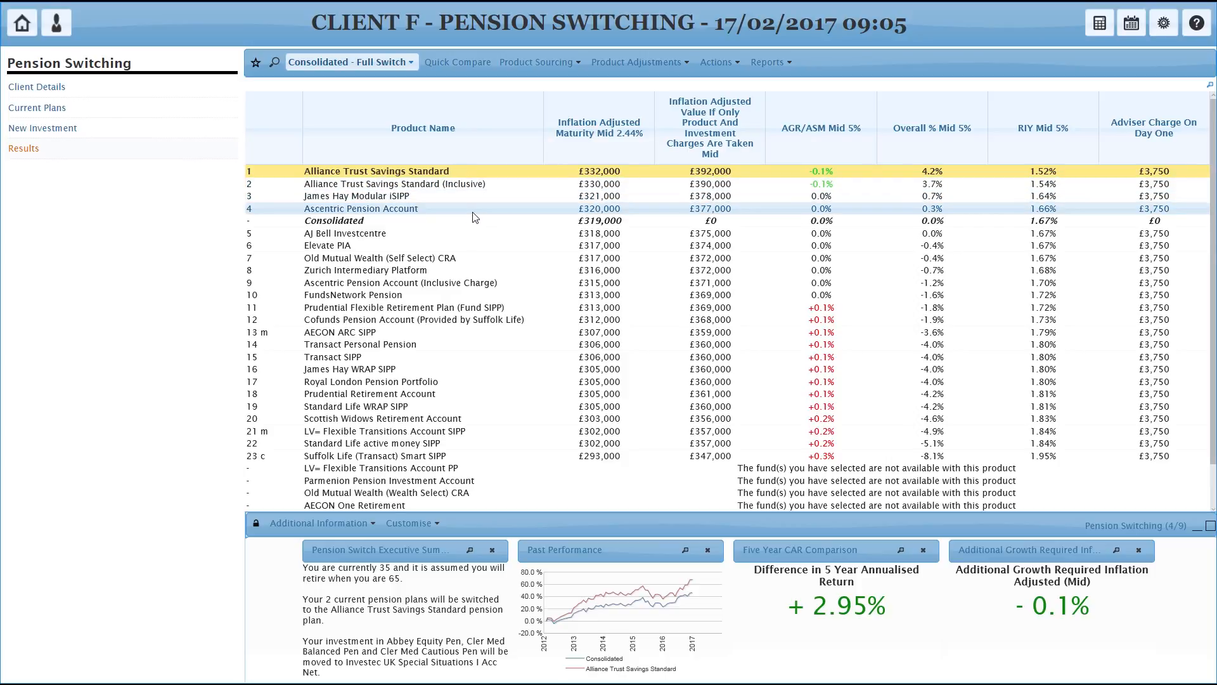
# - Override the Royal London Pension Portfolio's fund with RLP Governed Portfolio 4, filtering the fund names by "gov", and recalculate
pyautogui.click(442, 383)
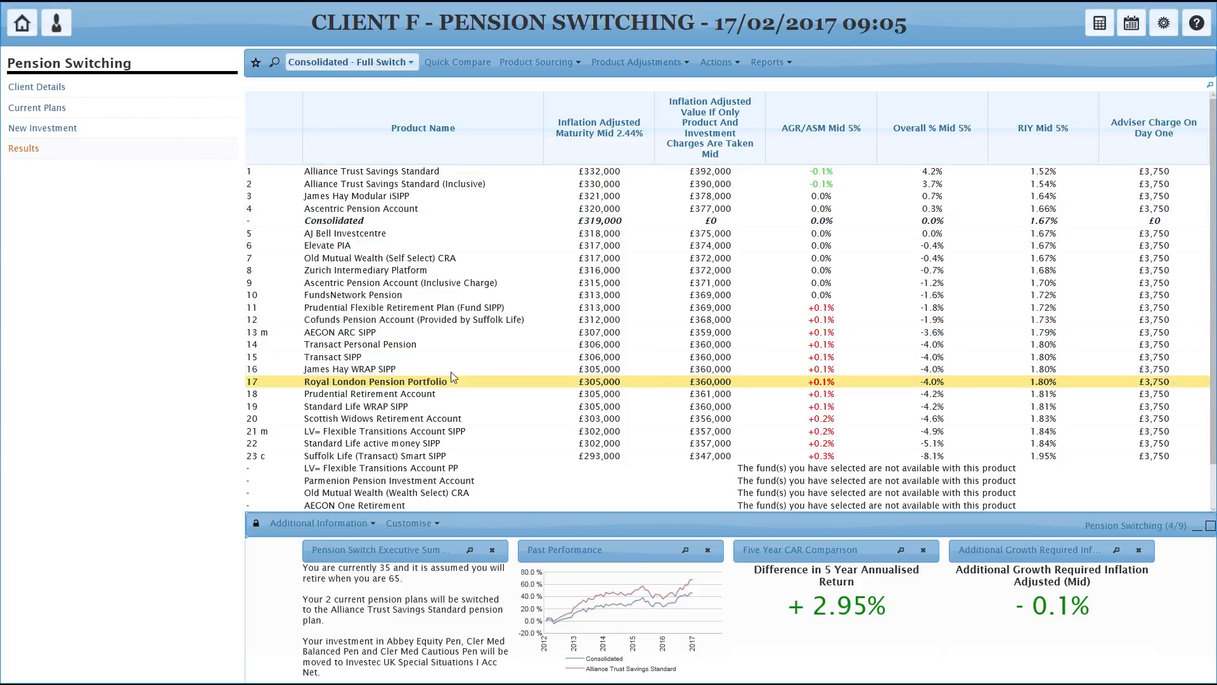
pyautogui.click(657, 66)
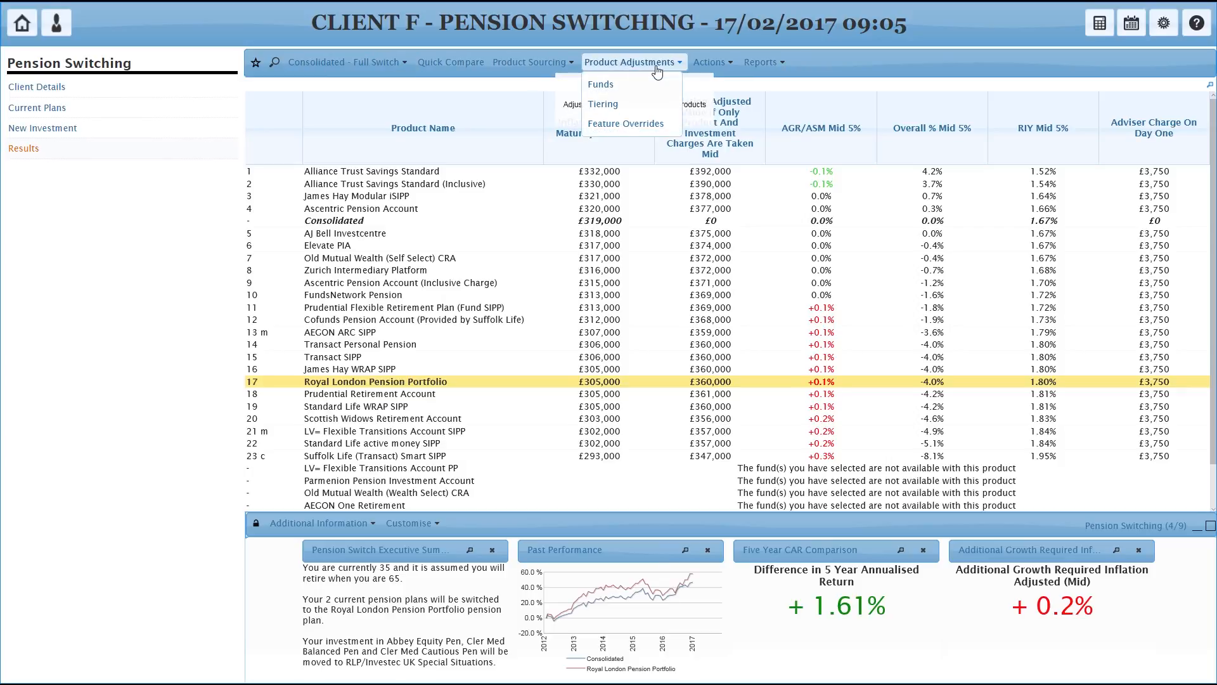
pyautogui.click(609, 92)
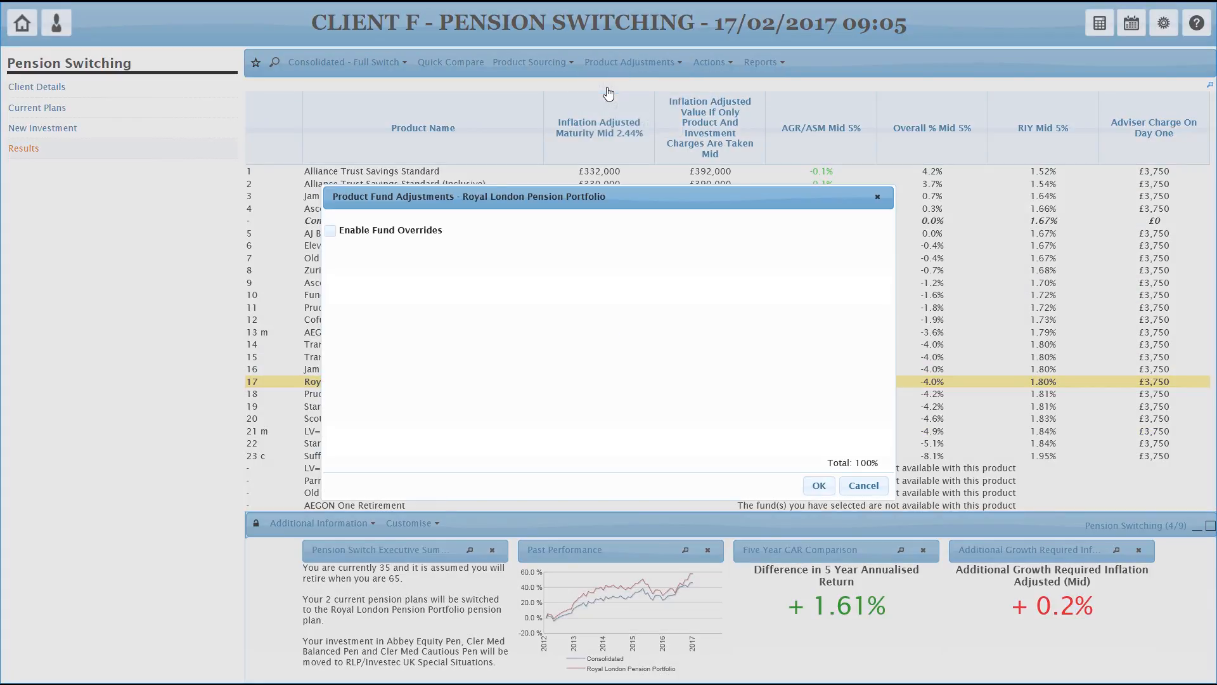
pyautogui.click(550, 274)
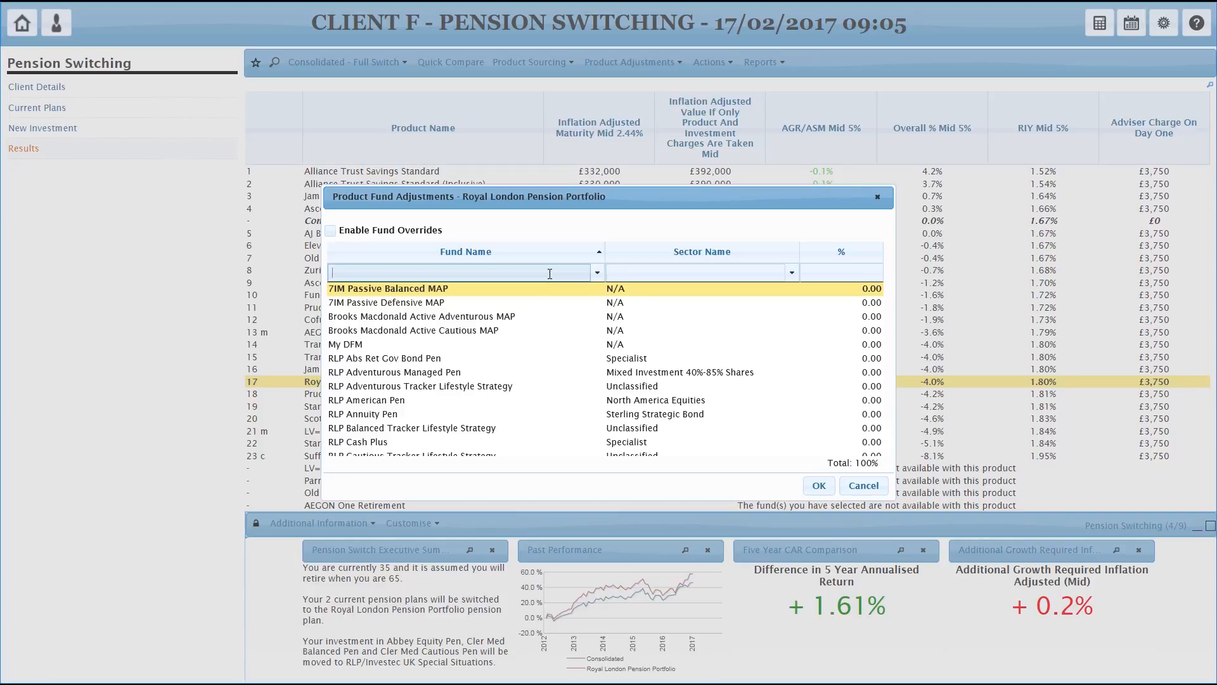
pyautogui.write('gov')
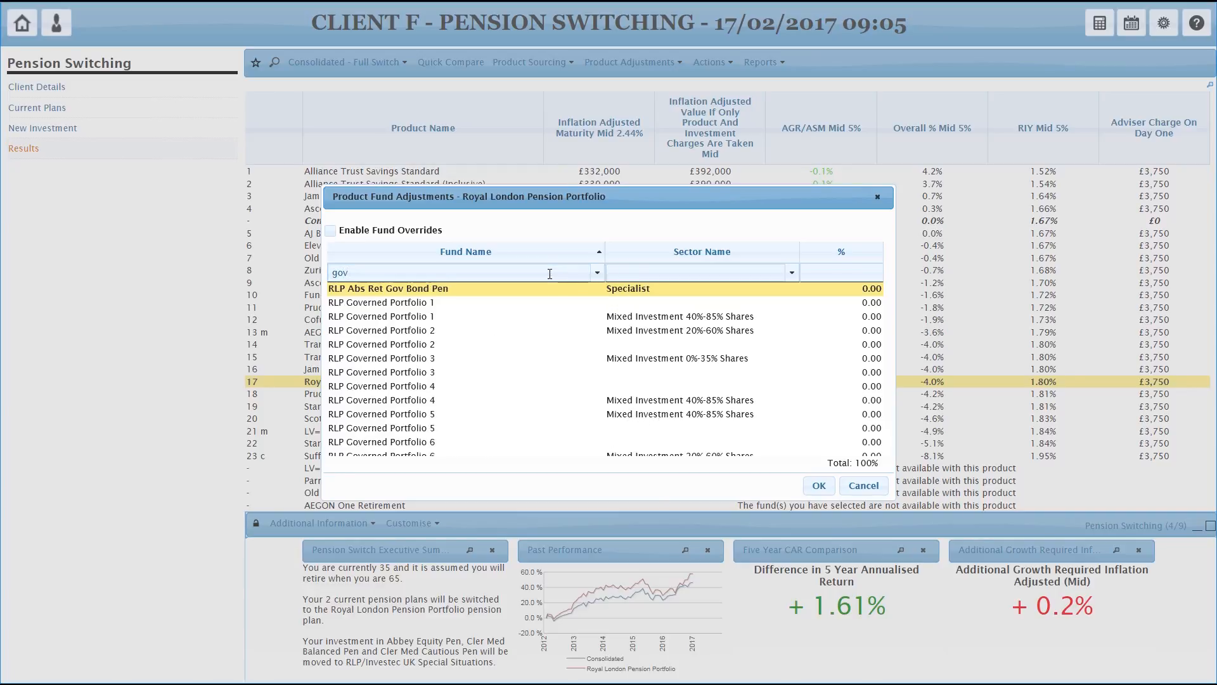
pyautogui.doubleClick(538, 386)
pyautogui.click(820, 492)
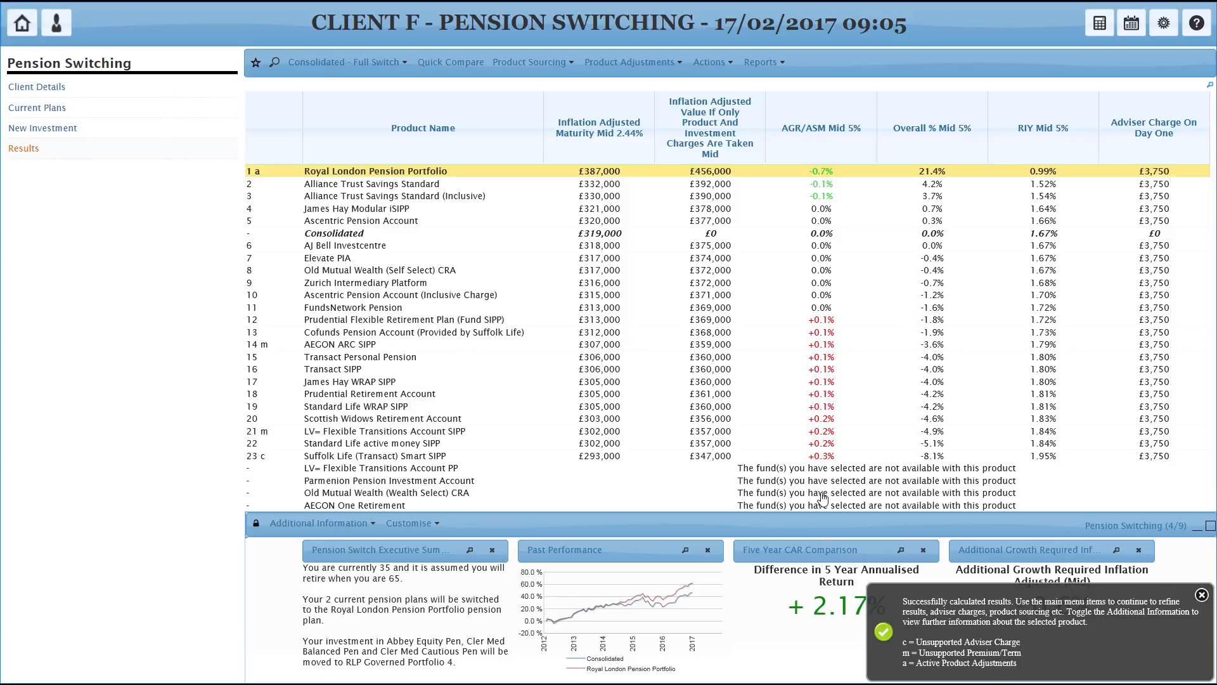
# - Apply a tiering override to the Royal London Pension Portfolio with an existing fund value of £150,000
pyautogui.click(642, 66)
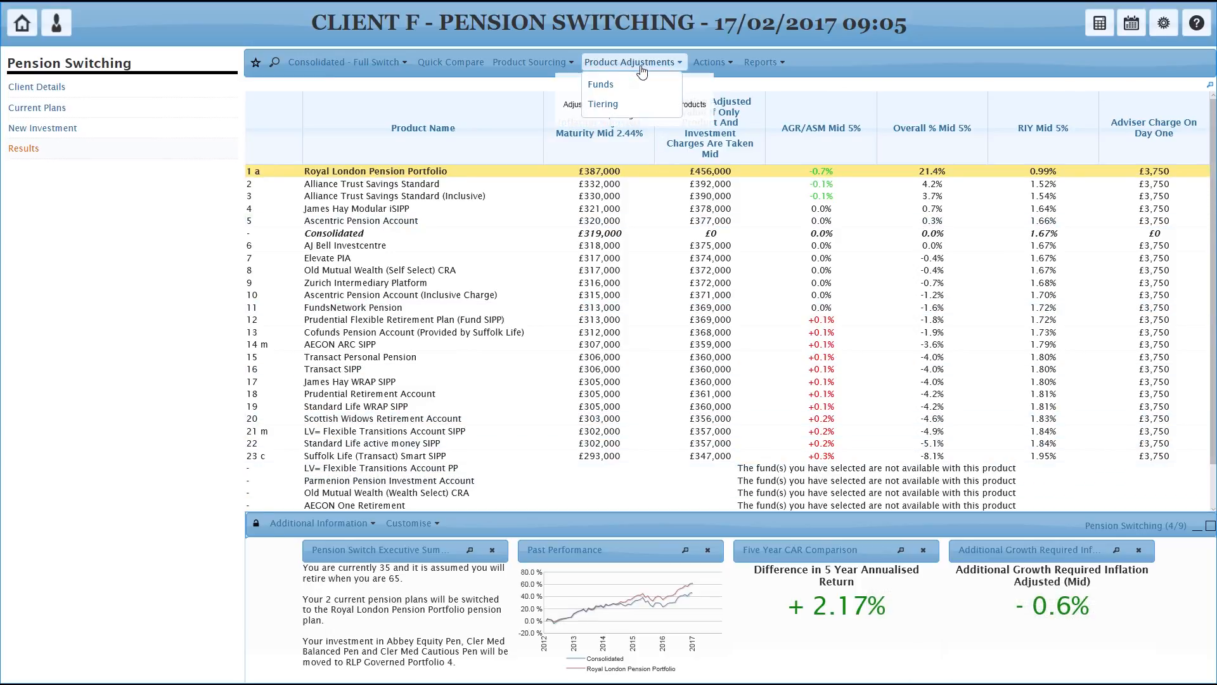
pyautogui.click(629, 111)
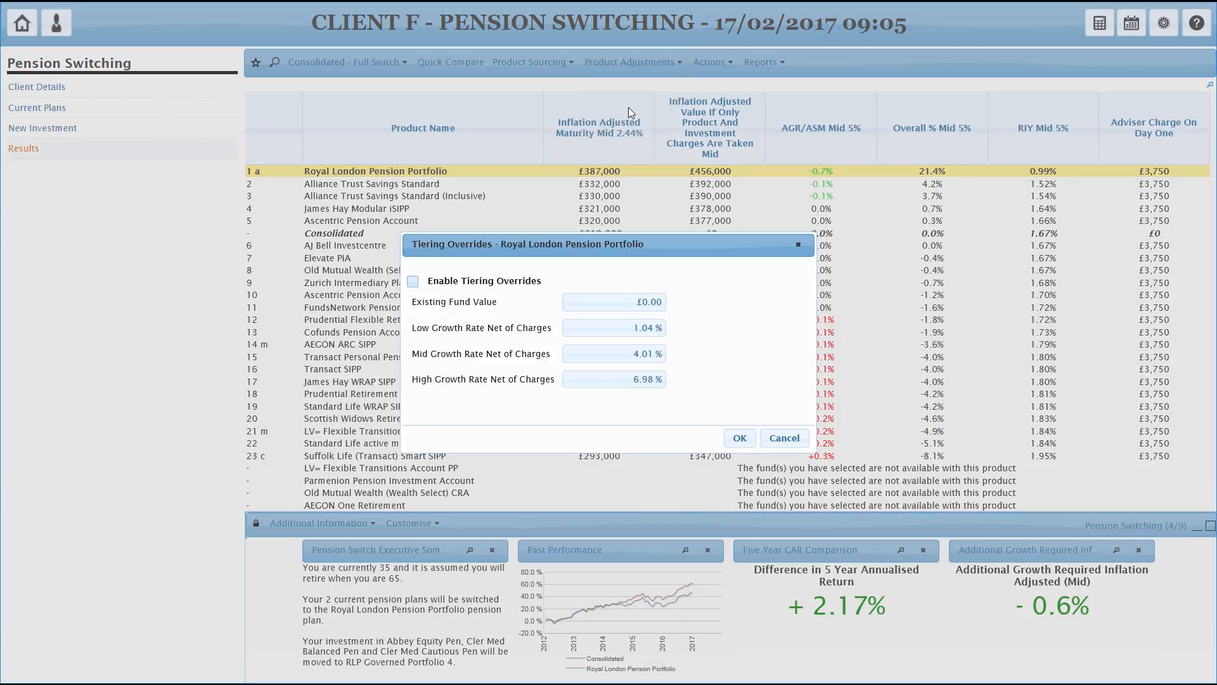
pyautogui.click(609, 306)
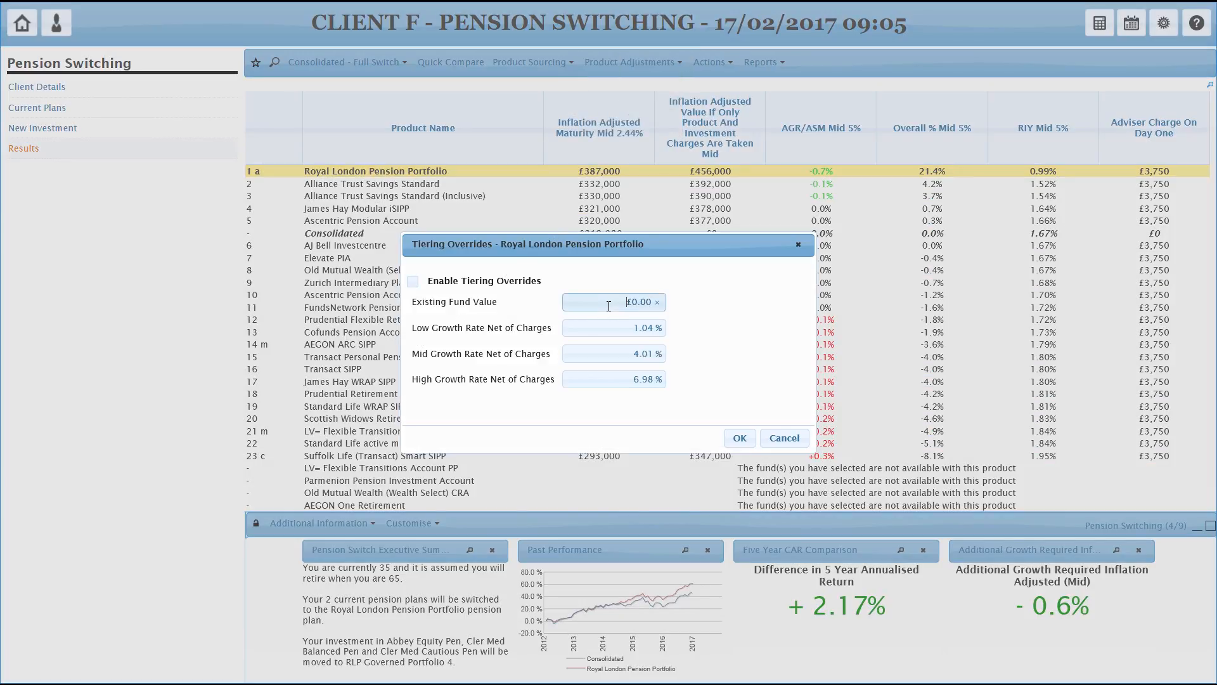
pyautogui.write('150000')
pyautogui.click(740, 438)
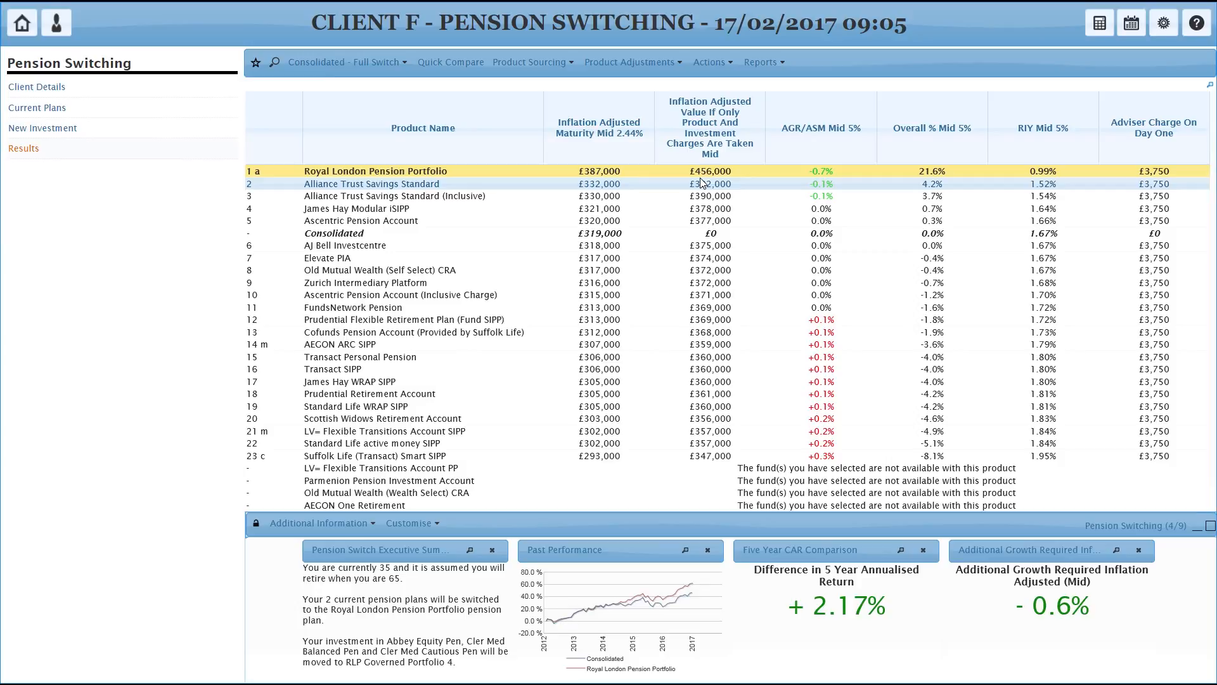
# - Start a new report pack in the Report Pack Wizard and include the Switching Report
pyautogui.click(765, 62)
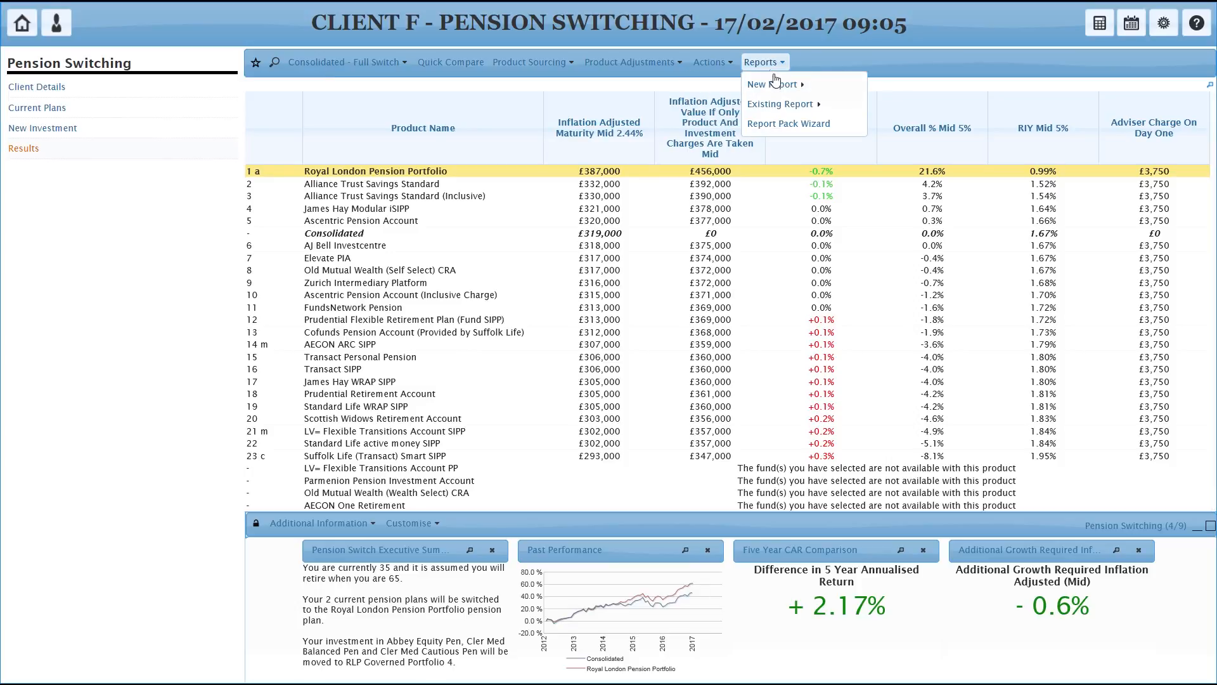
pyautogui.click(786, 126)
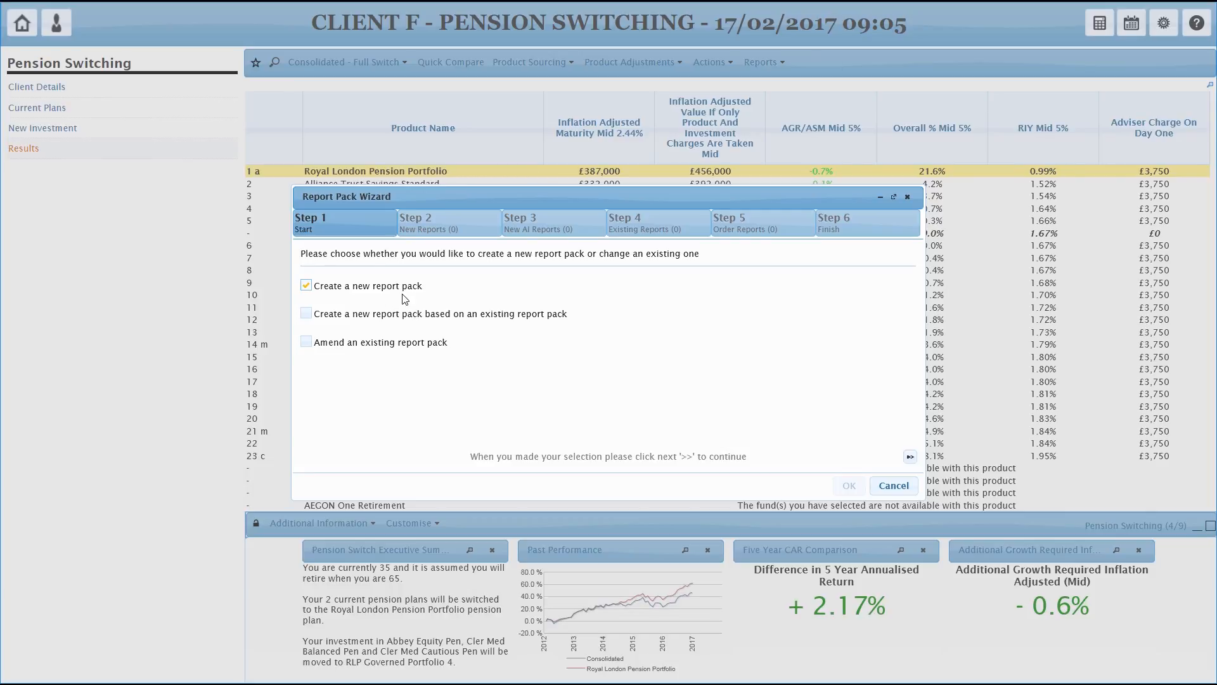
pyautogui.click(438, 231)
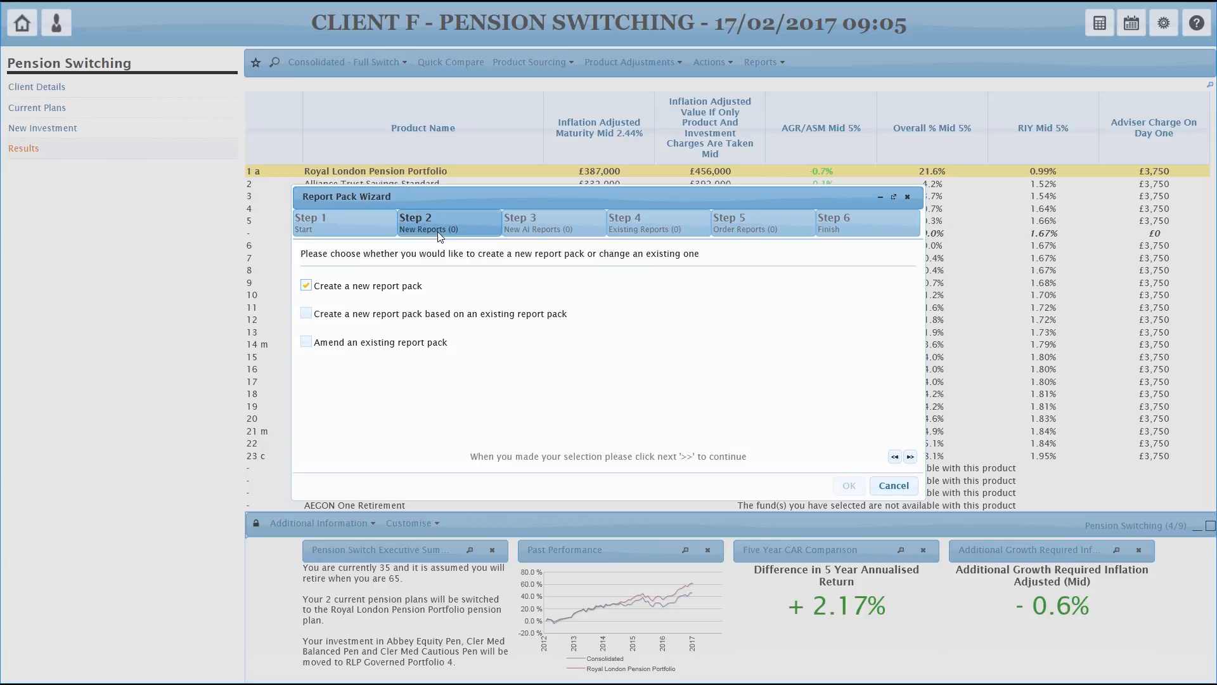
pyautogui.scroll(-1, 437, 325)
pyautogui.scroll(-3, 437, 326)
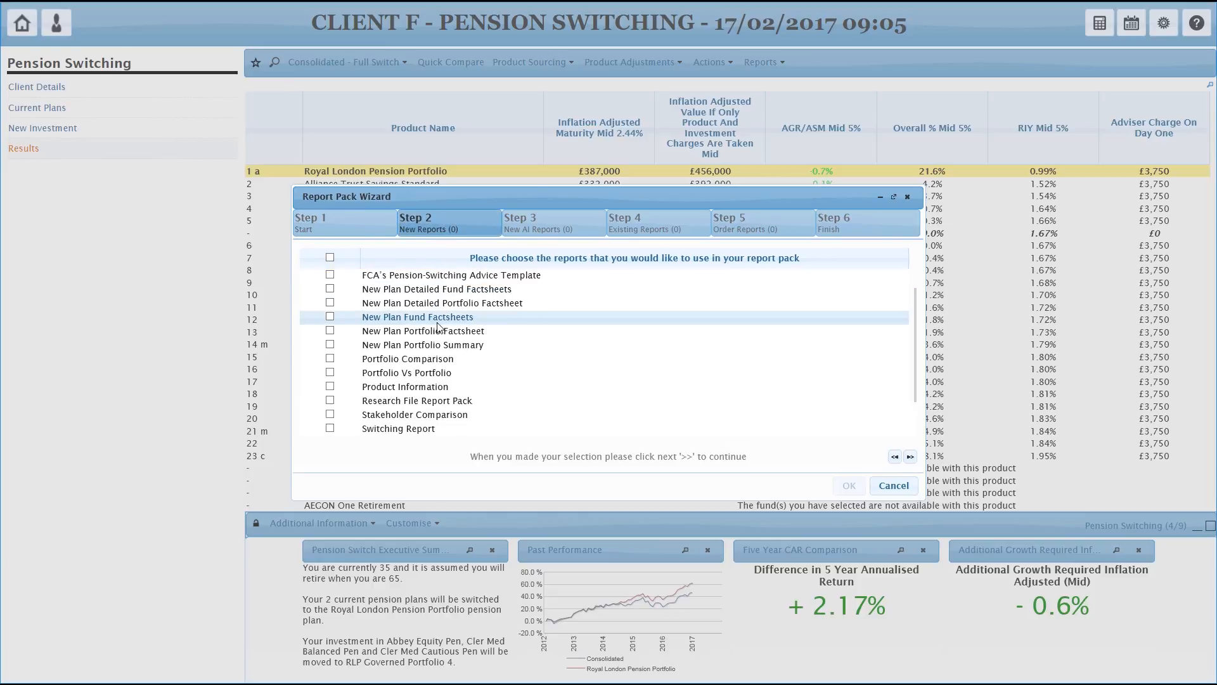
pyautogui.click(331, 374)
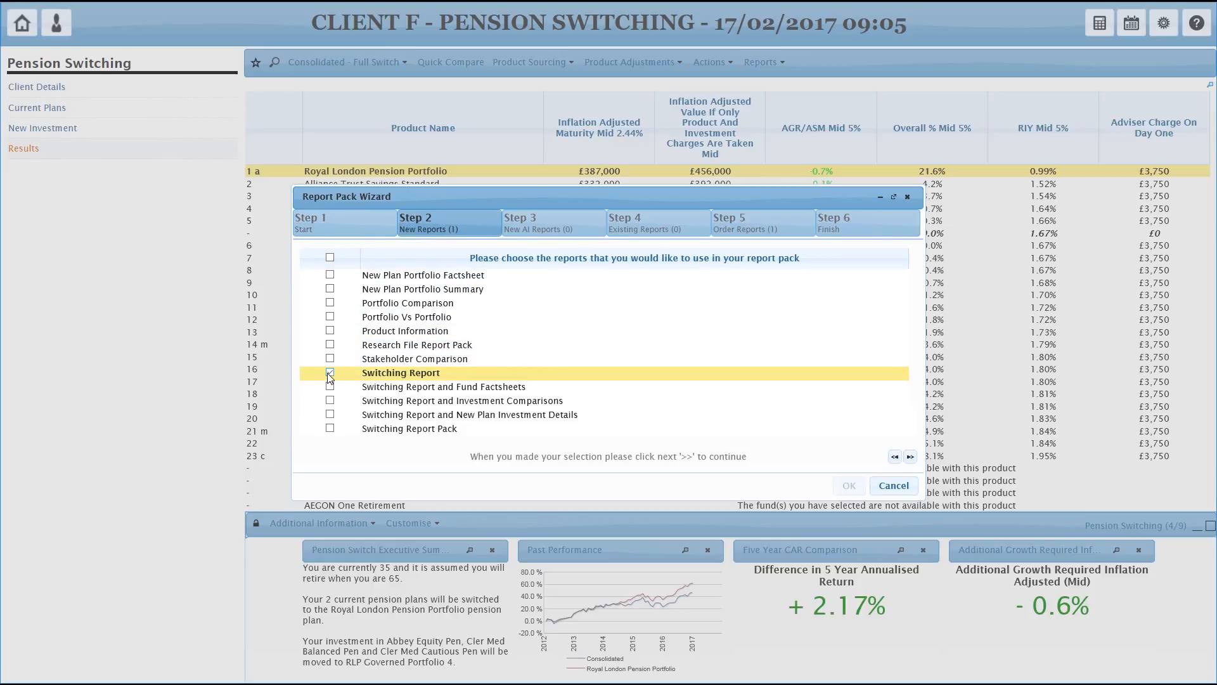
# - Add the editable Compliance report to the report pack and proceed to the report ordering stage
pyautogui.click(538, 219)
pyautogui.scroll(-3, 386, 346)
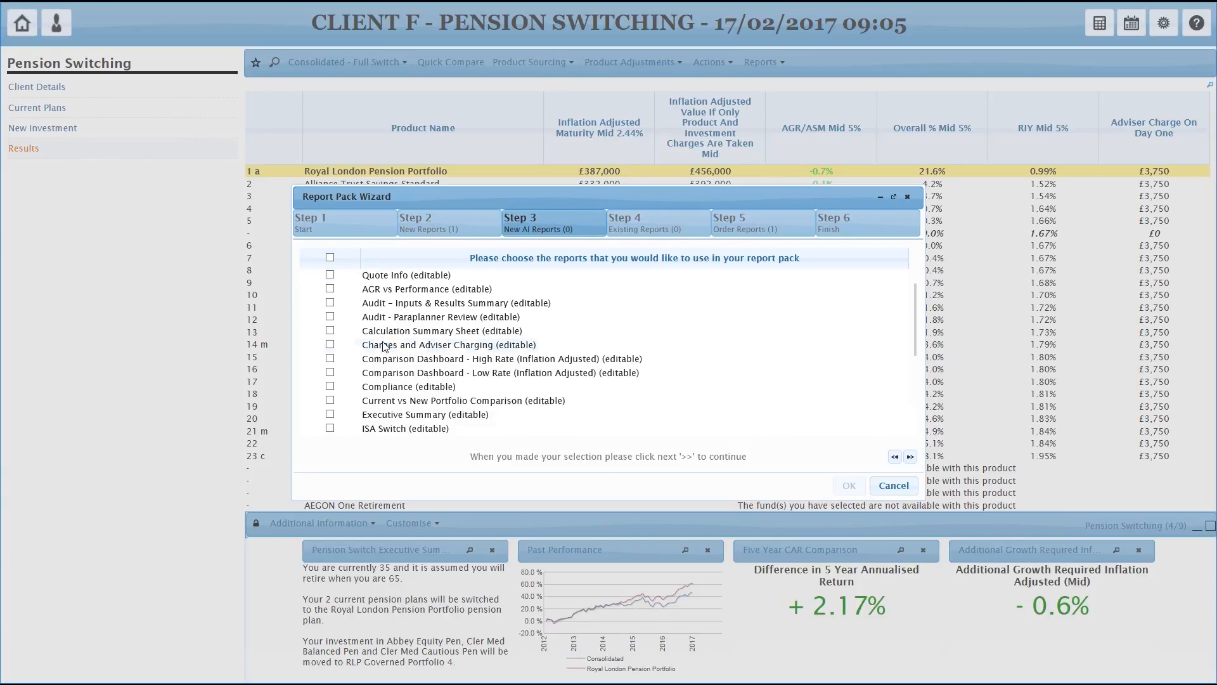
pyautogui.click(330, 387)
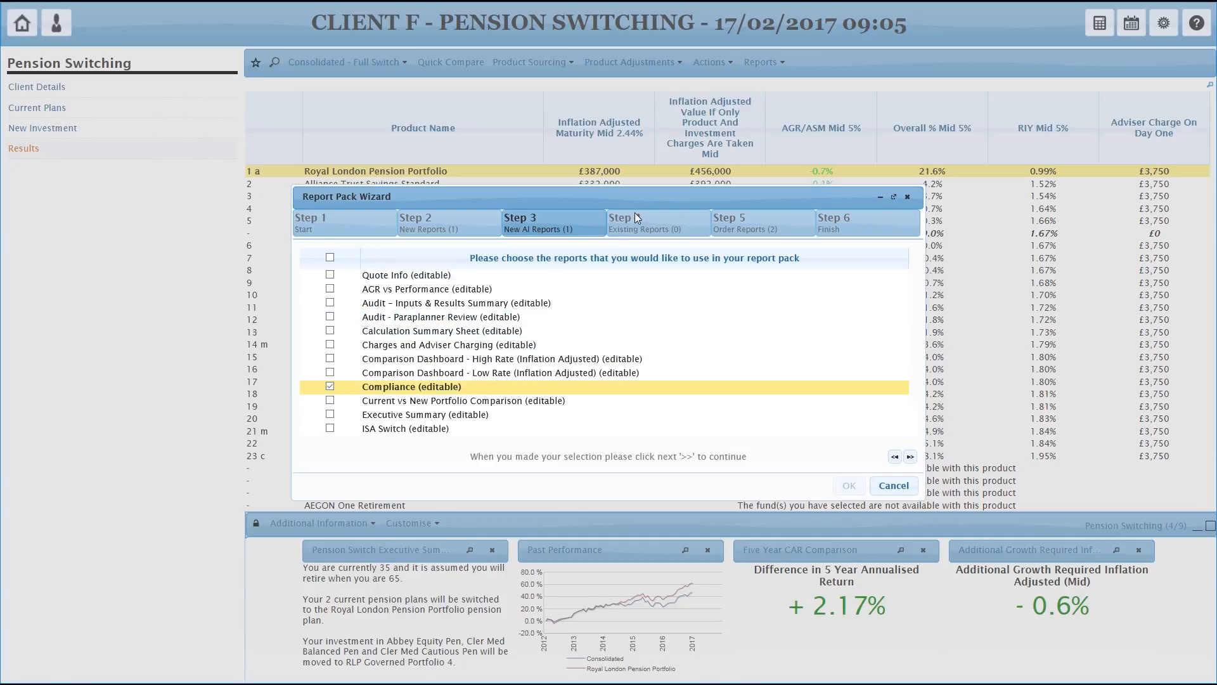
pyautogui.click(739, 229)
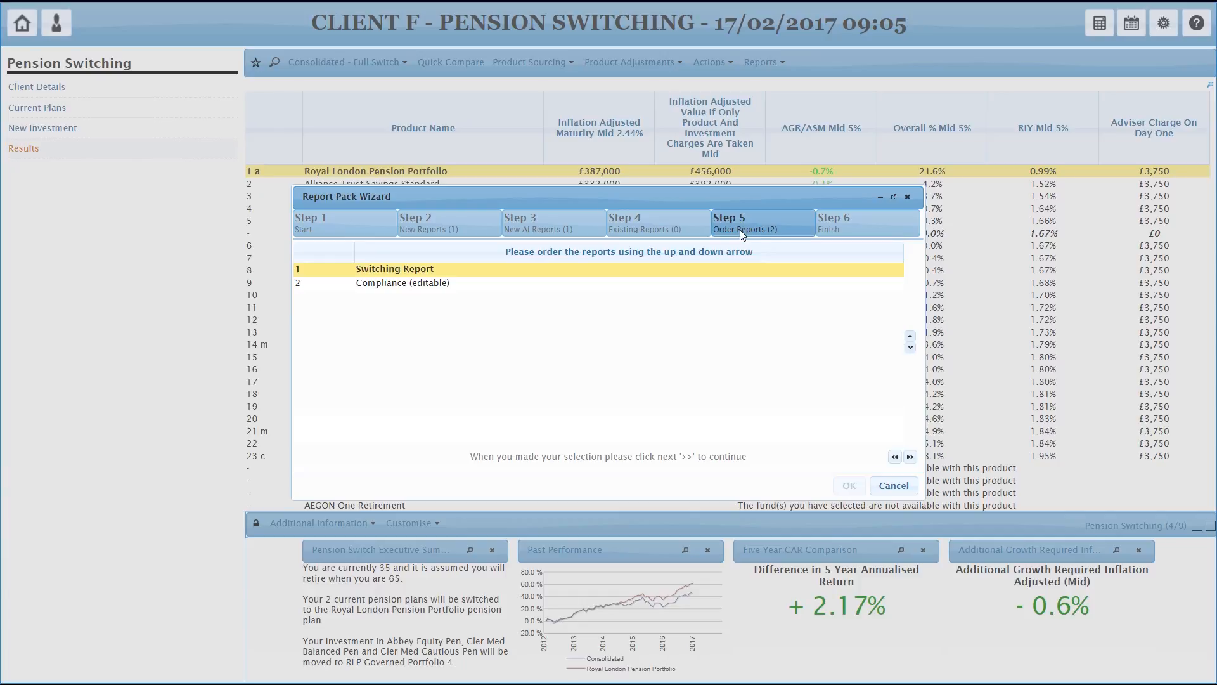
# - Name the report pack "My Report Pack", keep it as a favourite, choose not to print it now, and finish the wizard
pyautogui.click(850, 226)
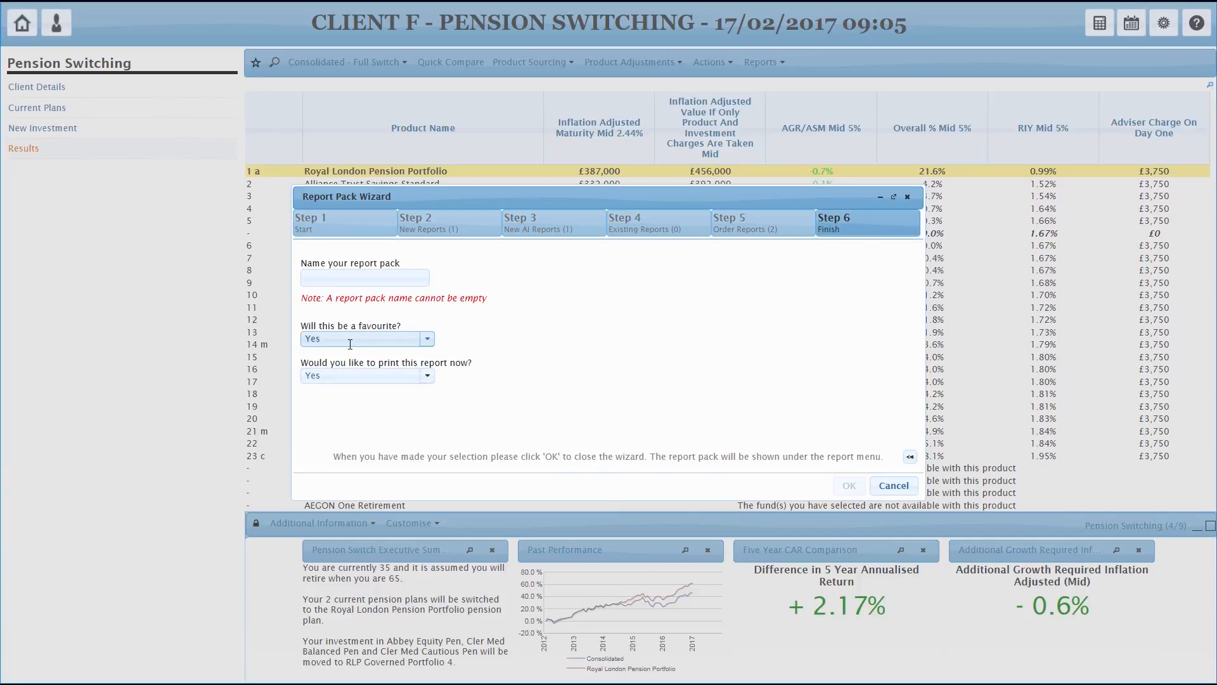
pyautogui.click(362, 281)
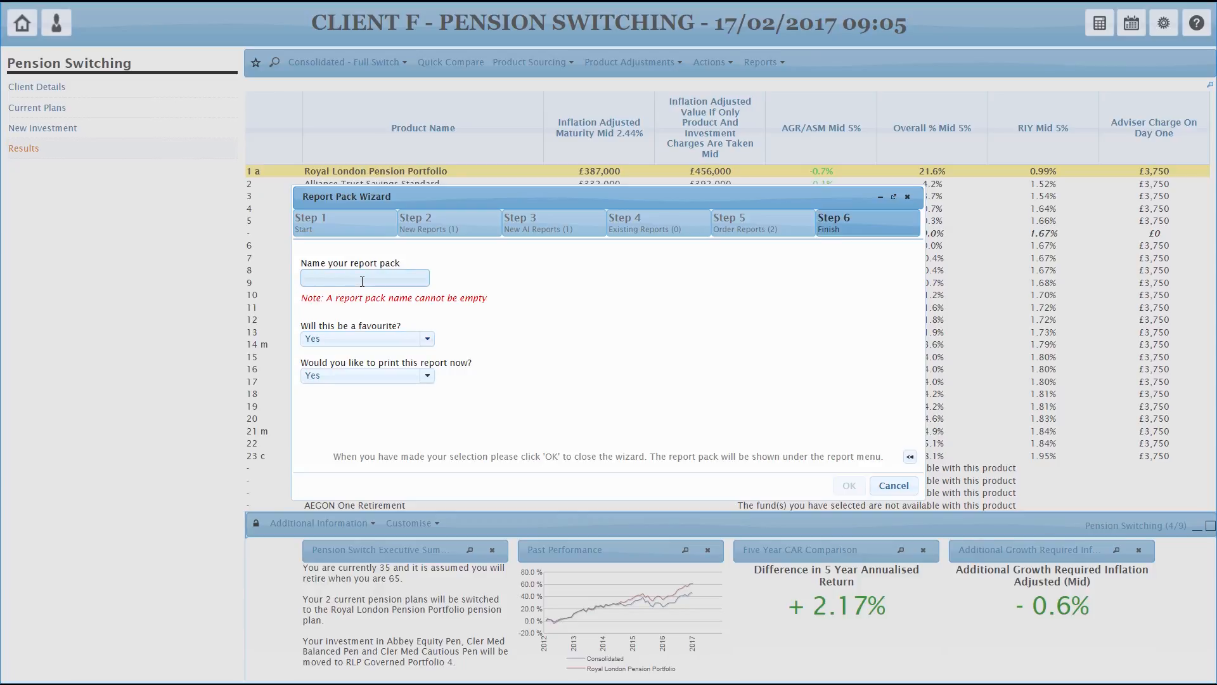
pyautogui.write('My R')
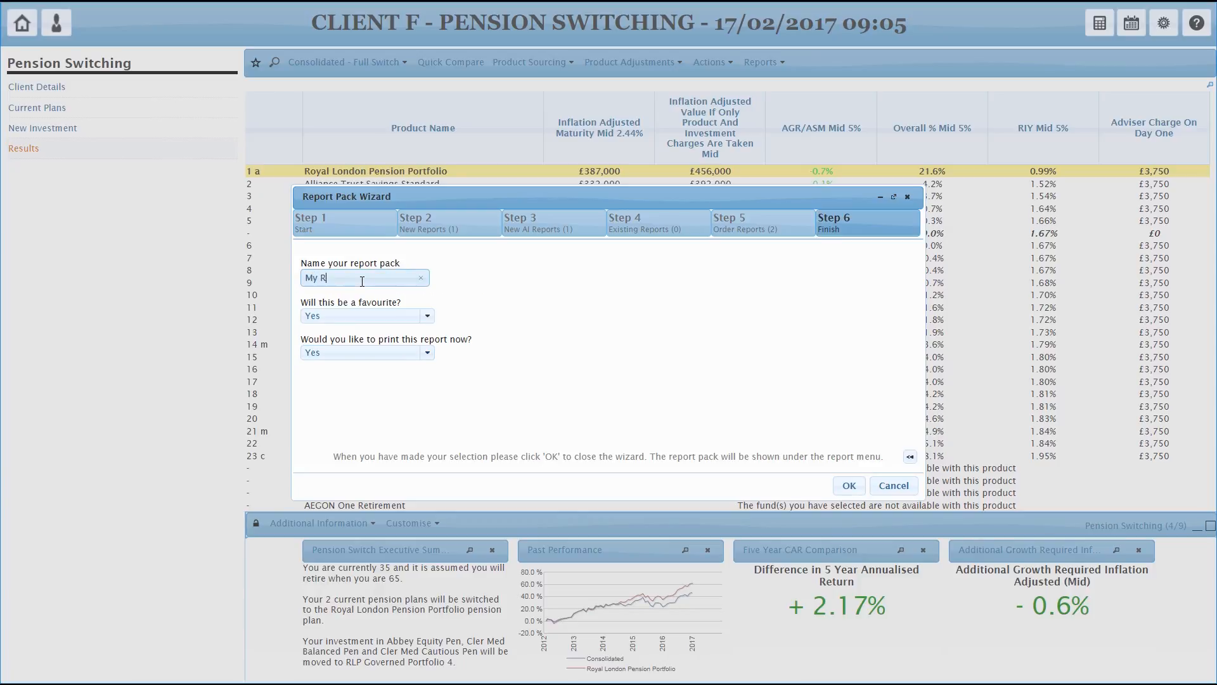
pyautogui.write('eport Pack')
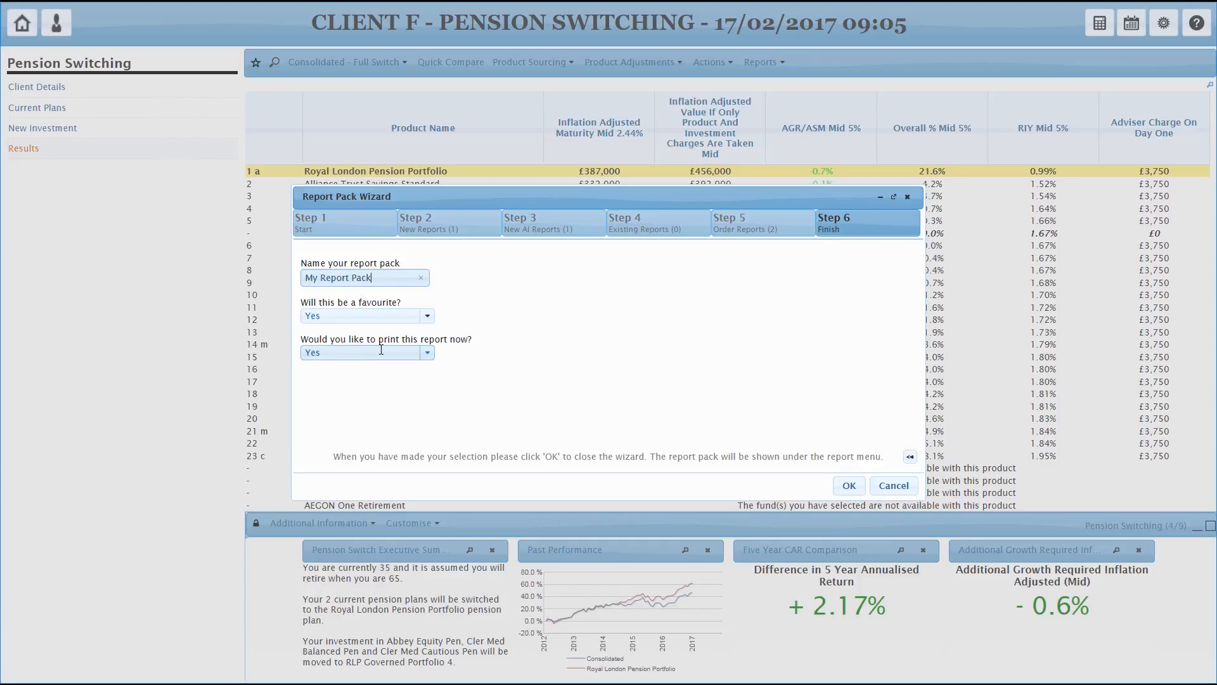
pyautogui.click(426, 355)
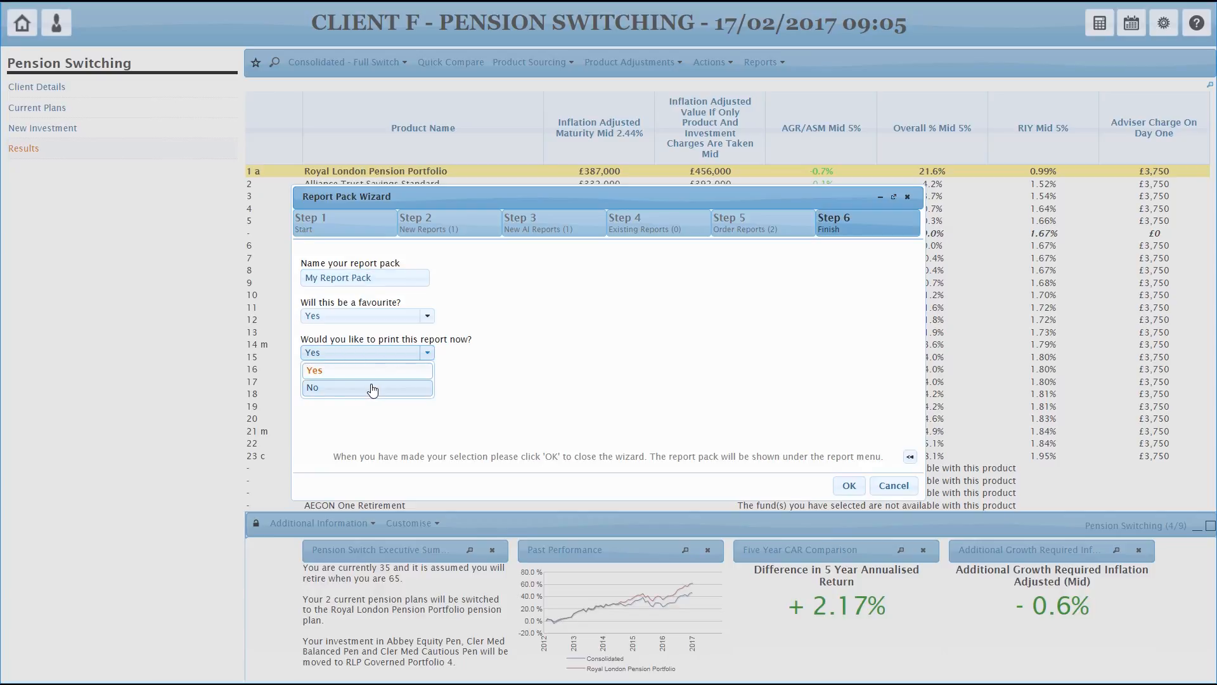
pyautogui.click(372, 388)
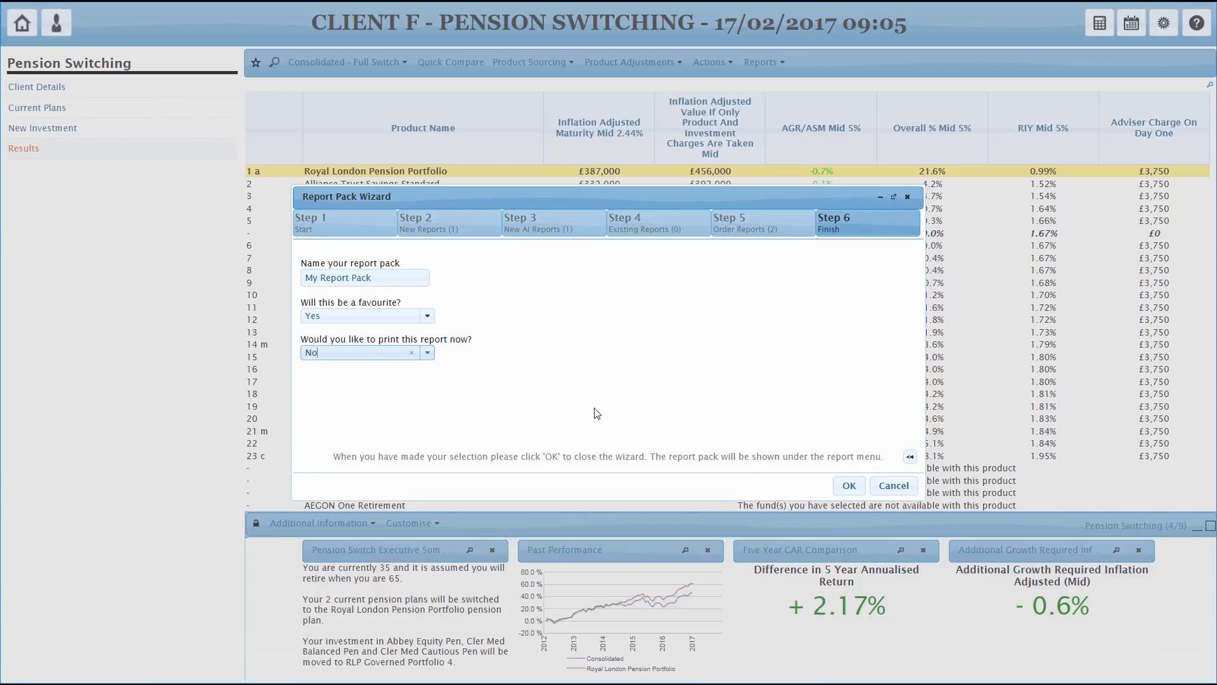
pyautogui.click(849, 486)
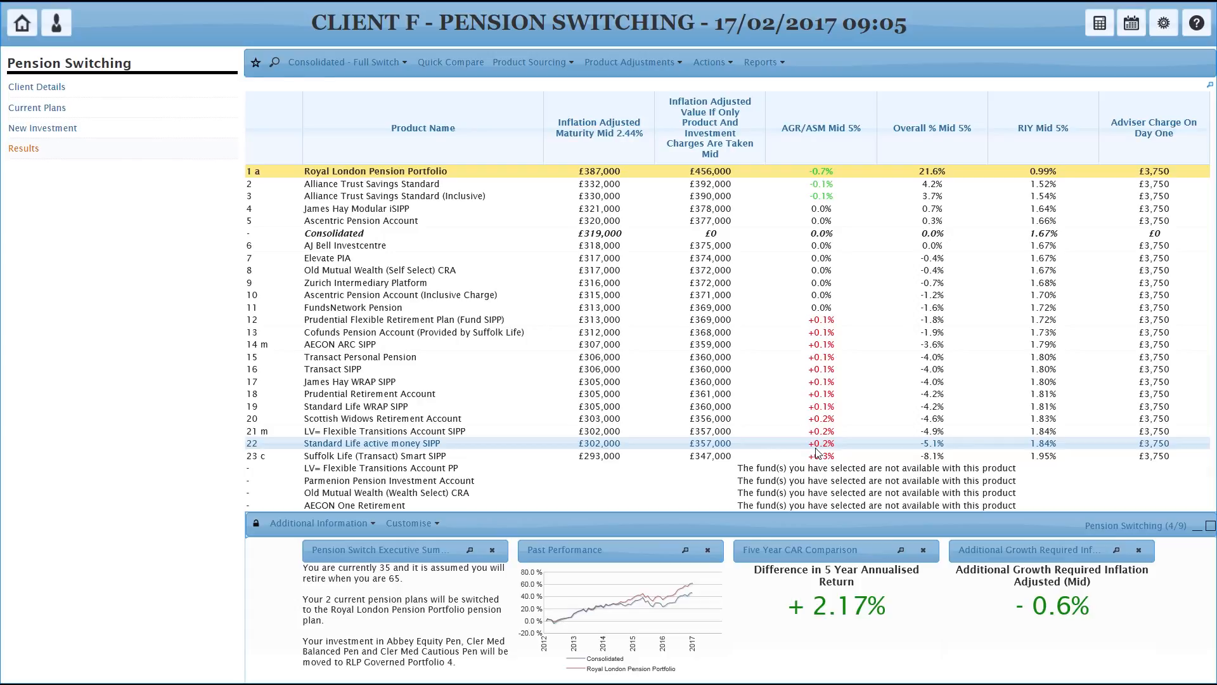
# - Generate a new report from My Report Pack and review the document through to its last page
pyautogui.click(780, 68)
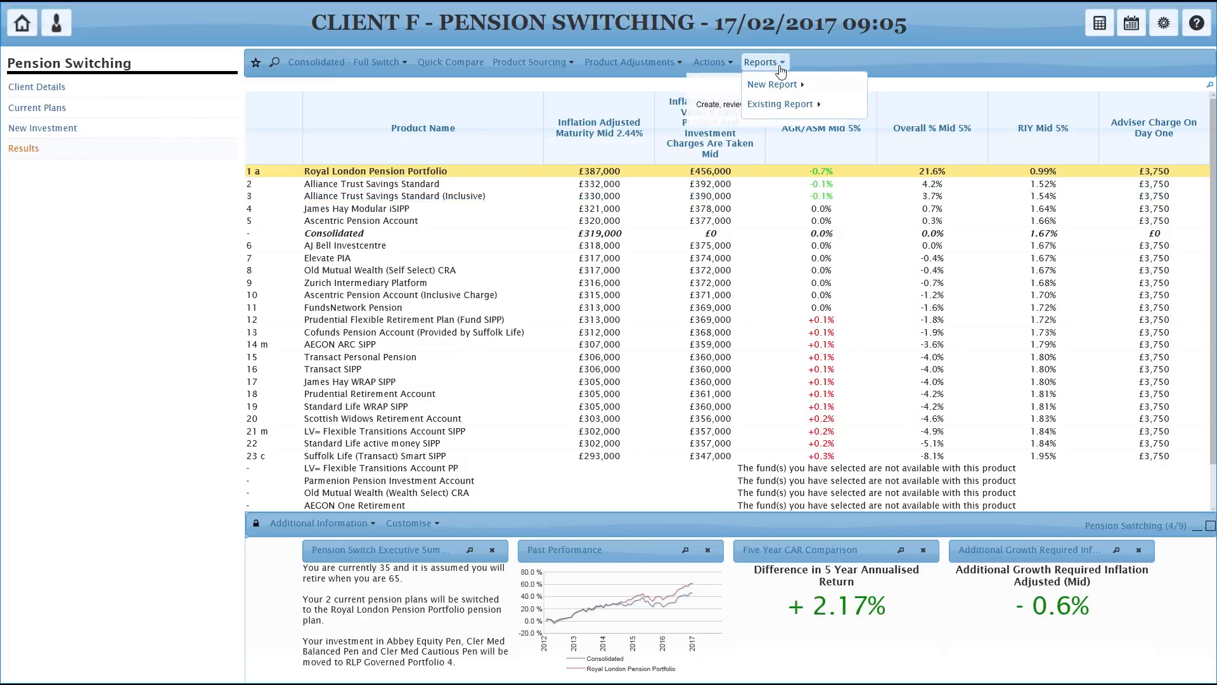
pyautogui.moveTo(785, 86)
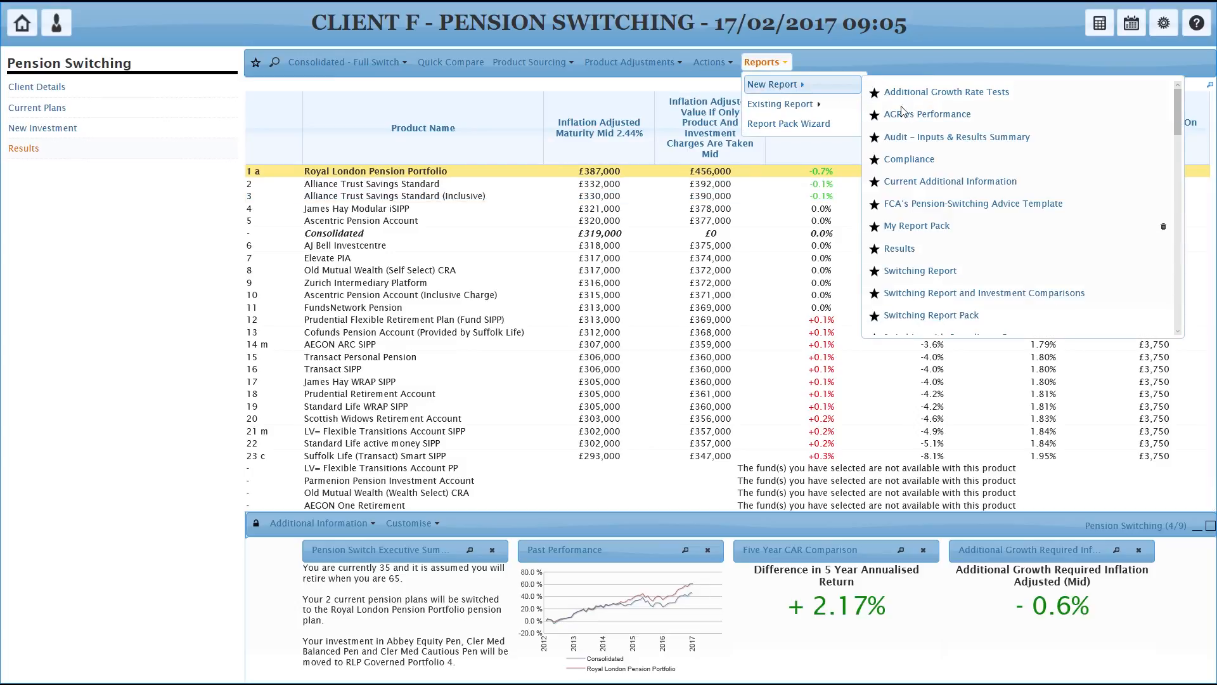
pyautogui.click(917, 230)
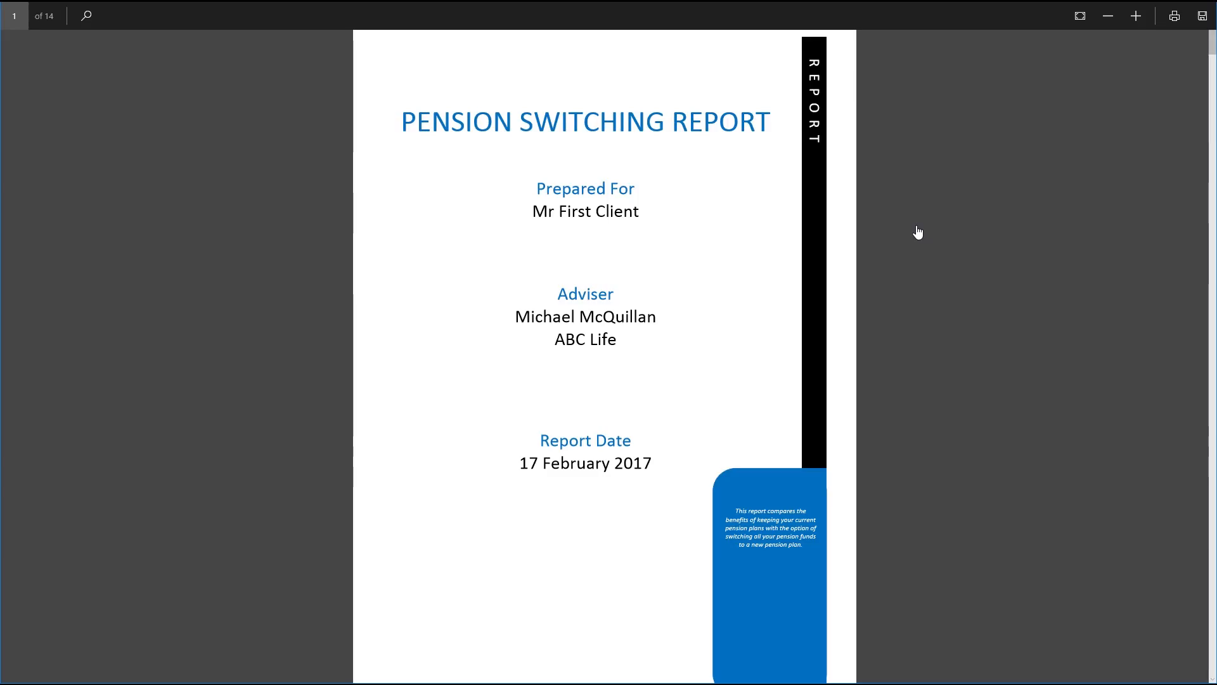
pyautogui.moveTo(1212, 43); pyautogui.dragTo(1213, 655)
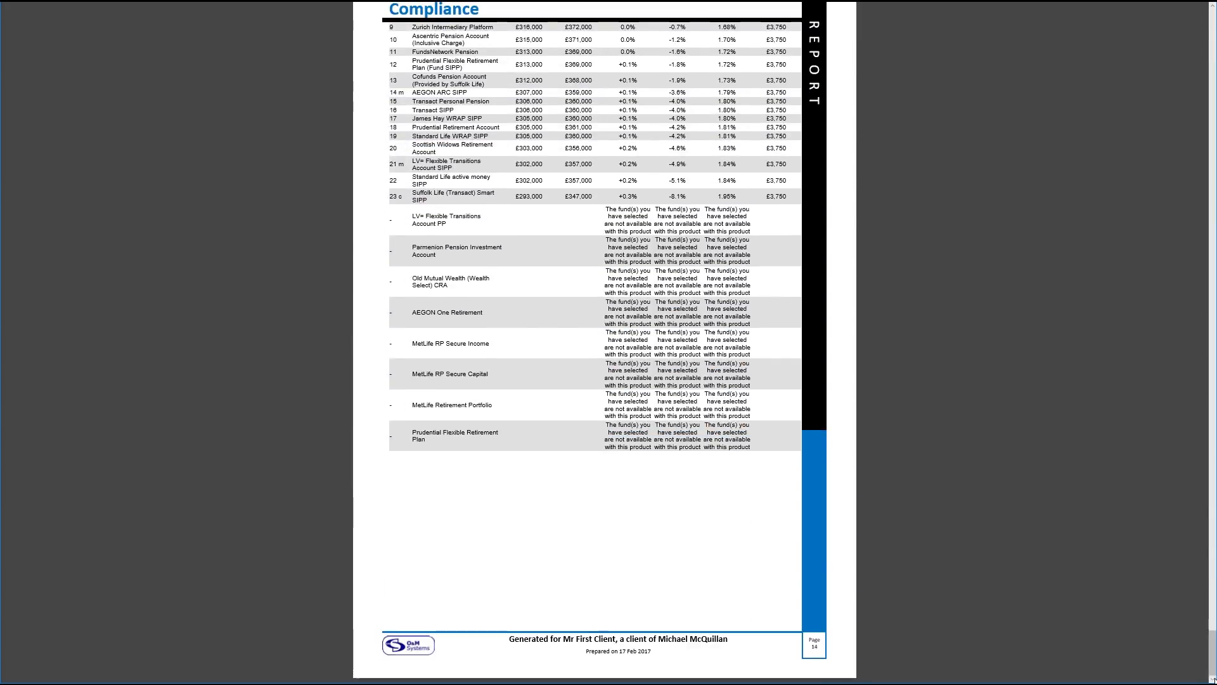